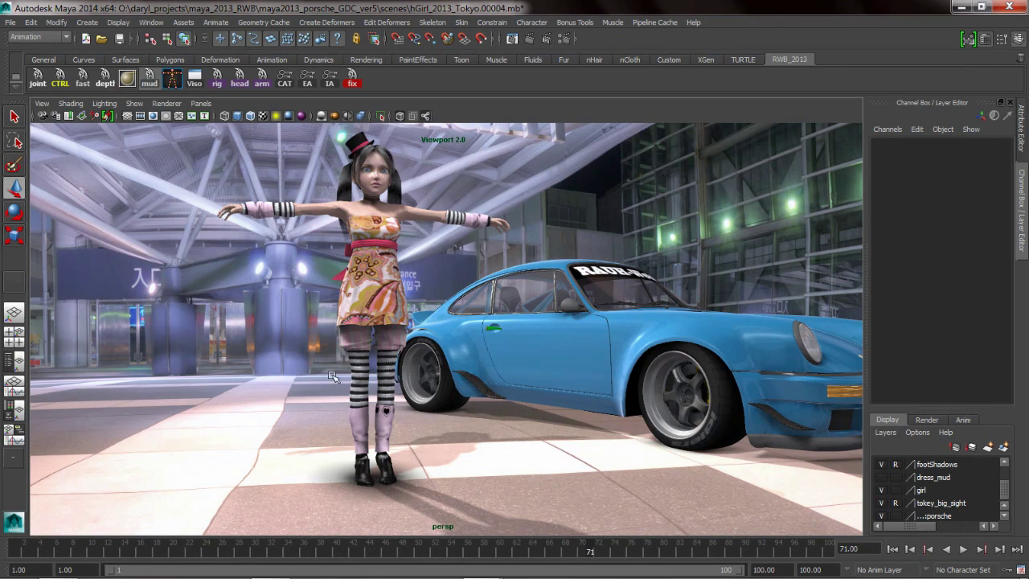
# - Switch the girl's left striped stocking mesh to edge selection and select the horizontal edge loop near its top
pyautogui.keyDown('alt'); pyautogui.moveTo(351, 376); pyautogui.dragTo(435, 419, button='right'); pyautogui.keyUp('alt')
pyautogui.click(364, 390)
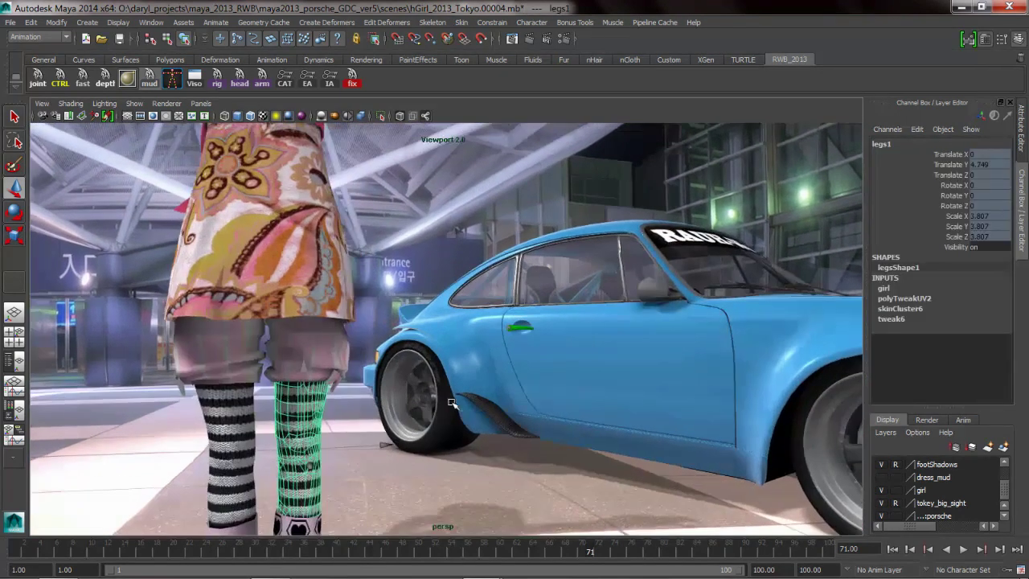
pyautogui.keyDown('alt'); pyautogui.moveTo(335, 431); pyautogui.dragTo(410, 398, button='middle'); pyautogui.keyUp('alt')
pyautogui.keyDown('alt'); pyautogui.moveTo(410, 398); pyautogui.dragTo(442, 399, button='right'); pyautogui.keyUp('alt')
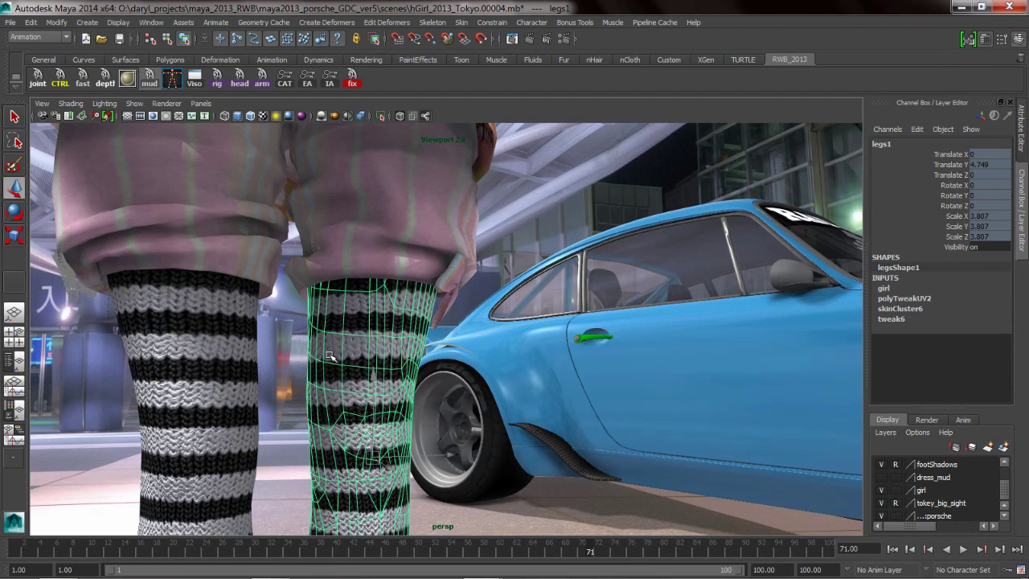
pyautogui.moveTo(341, 299); pyautogui.dragTo(334, 269, button='right')
pyautogui.click(341, 299)
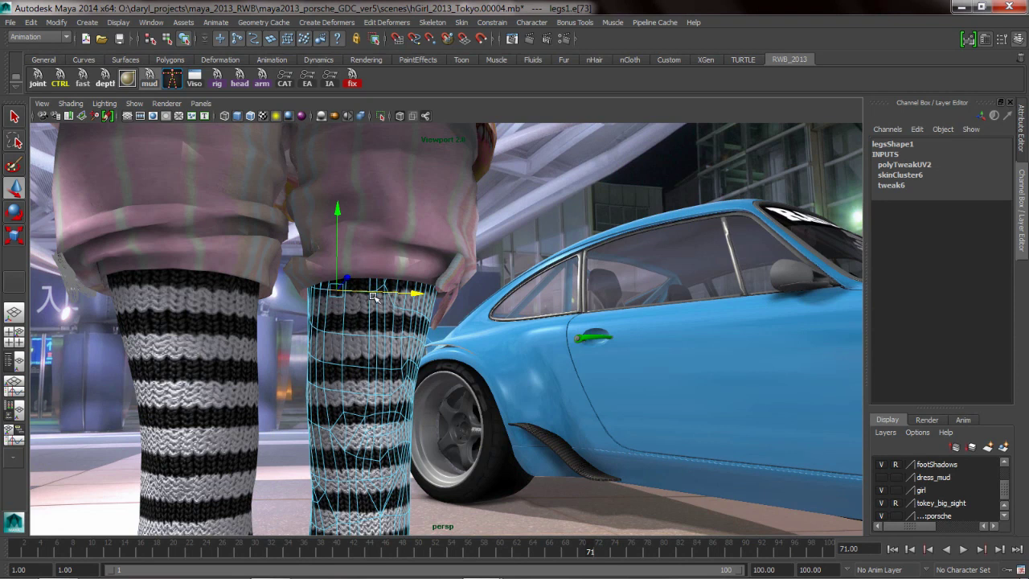
pyautogui.click(372, 298)
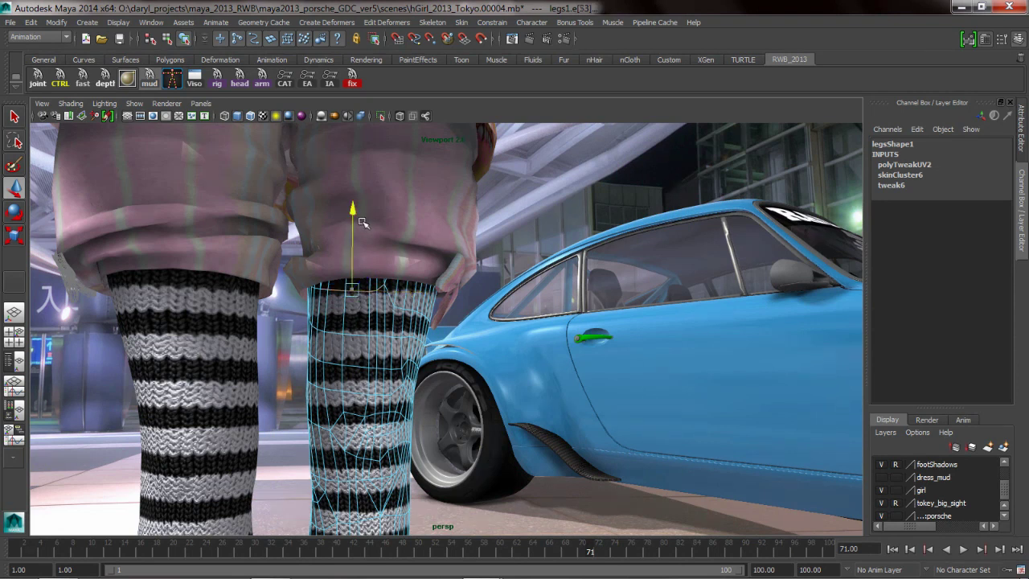
# - Undo a first downward move of the stocking's edge loop, enable Preserve UVs for the Move tool, and lower the loop slightly
pyautogui.moveTo(352, 211); pyautogui.dragTo(354, 254)
pyautogui.hotkey('ctrl', 'z')
pyautogui.press('w')
pyautogui.click(322, 267)
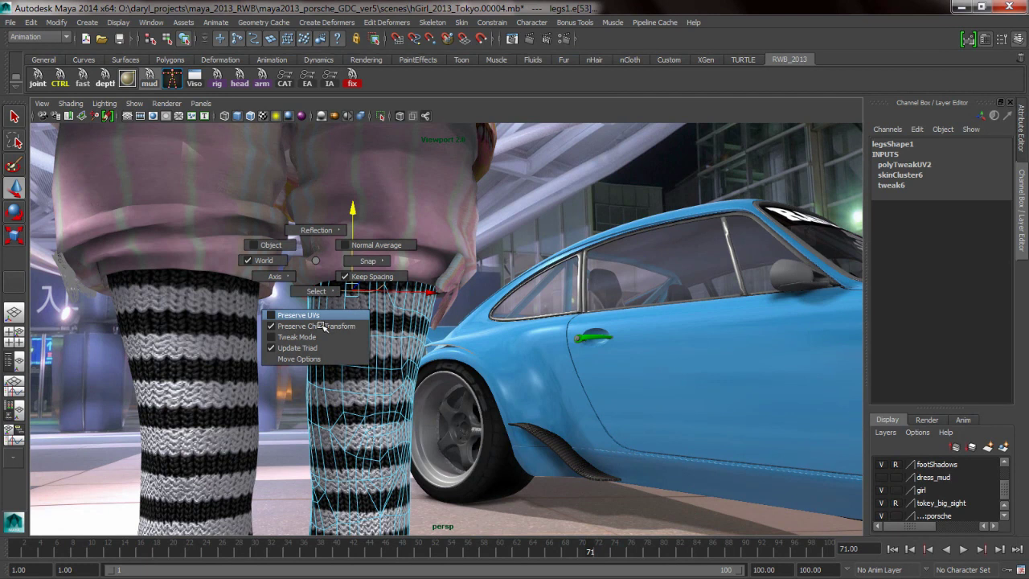
pyautogui.moveTo(322, 325); pyautogui.dragTo(323, 326)
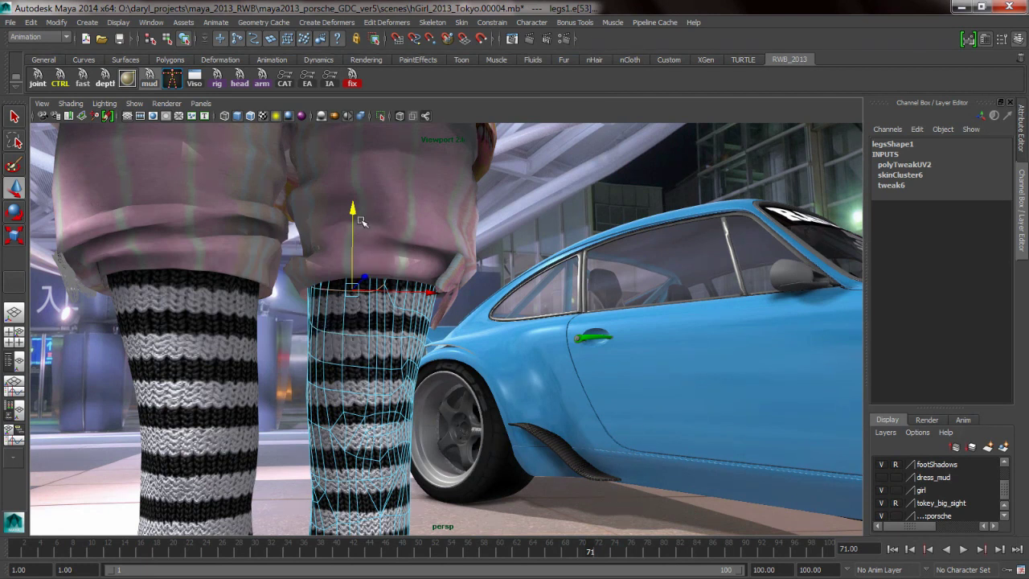
pyautogui.moveTo(361, 221); pyautogui.dragTo(360, 241)
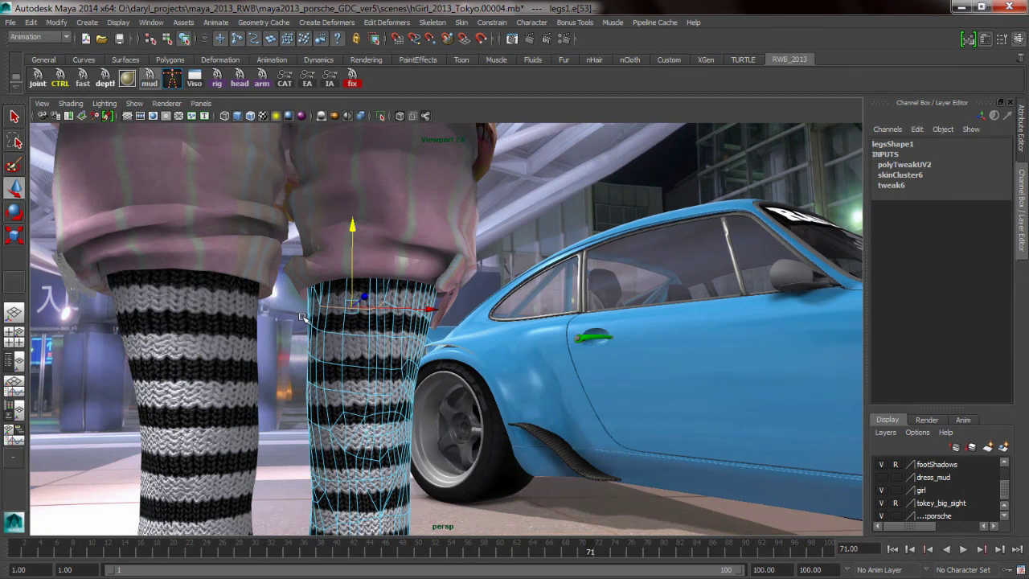
pyautogui.click(377, 329)
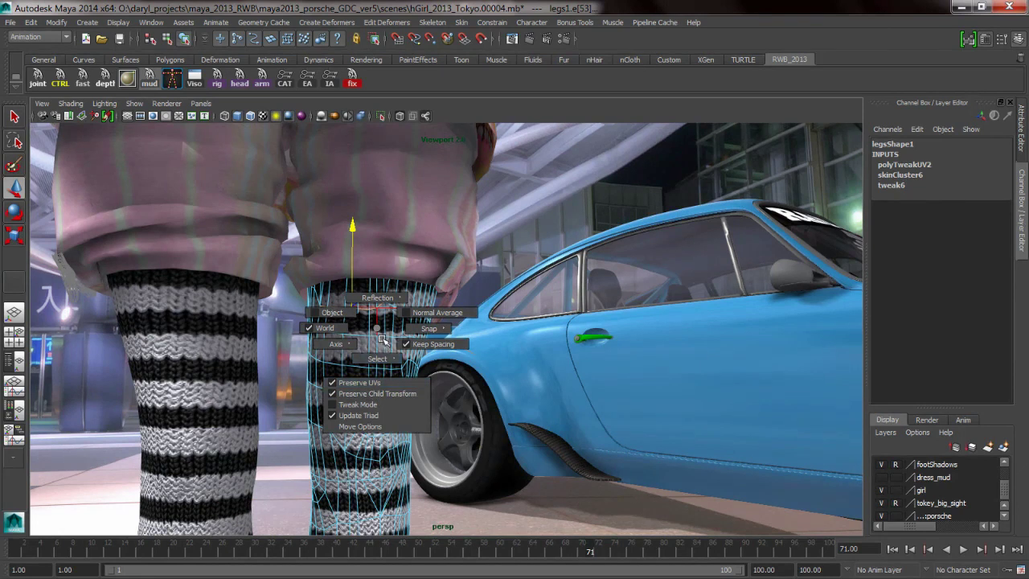
# - Return to object selection, select the girl's head mesh and walk up the hierarchy to its parent group, hGirl_face_hat
pyautogui.moveTo(375, 291); pyautogui.dragTo(374, 205, button='right')
pyautogui.keyDown('alt'); pyautogui.moveTo(374, 205); pyautogui.dragTo(334, 349, button='middle'); pyautogui.keyUp('alt')
pyautogui.keyDown('alt'); pyautogui.moveTo(334, 349); pyautogui.dragTo(434, 352, button='right'); pyautogui.keyUp('alt')
pyautogui.click(337, 234)
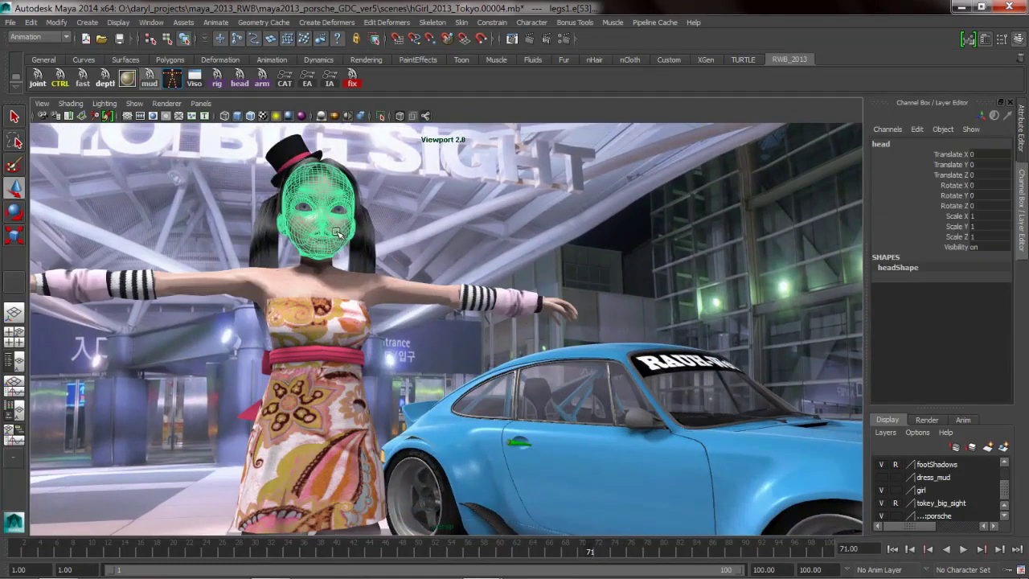
pyautogui.keyDown('alt'); pyautogui.moveTo(338, 234); pyautogui.dragTo(358, 270, button='right'); pyautogui.keyUp('alt')
pyautogui.keyDown('alt'); pyautogui.moveTo(358, 270); pyautogui.dragTo(411, 344, button='middle'); pyautogui.keyUp('alt')
pyautogui.keyDown('alt'); pyautogui.moveTo(331, 341); pyautogui.dragTo(376, 343, button='right'); pyautogui.keyUp('alt')
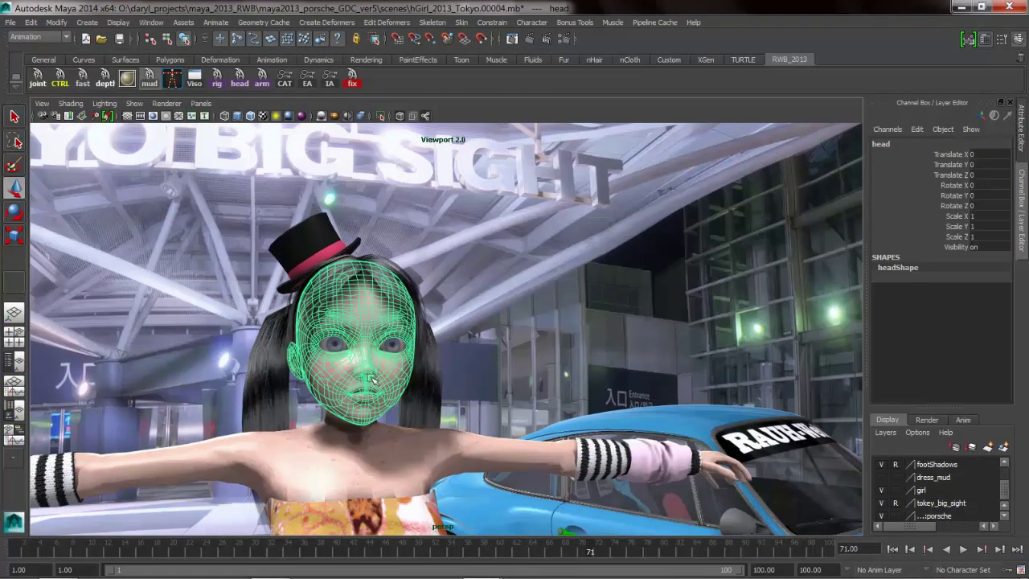
pyautogui.keyDown('alt'); pyautogui.moveTo(364, 410); pyautogui.dragTo(384, 410, button='middle'); pyautogui.keyUp('alt')
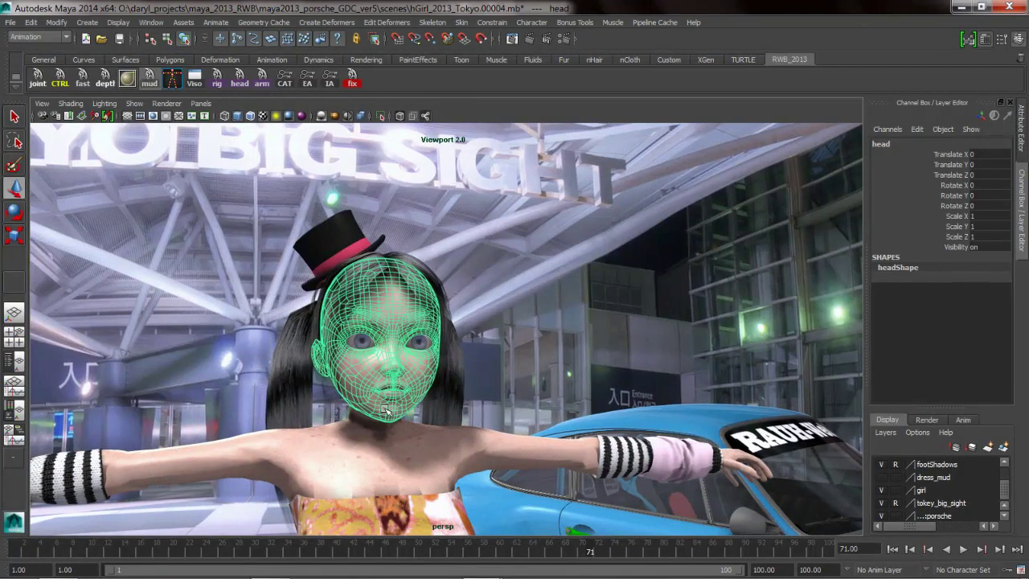
pyautogui.press('Up')
pyautogui.keyDown('alt'); pyautogui.moveTo(381, 360); pyautogui.dragTo(391, 354, button='middle'); pyautogui.keyUp('alt')
pyautogui.keyDown('alt'); pyautogui.moveTo(373, 368); pyautogui.dragTo(390, 279, button='right'); pyautogui.keyUp('alt')
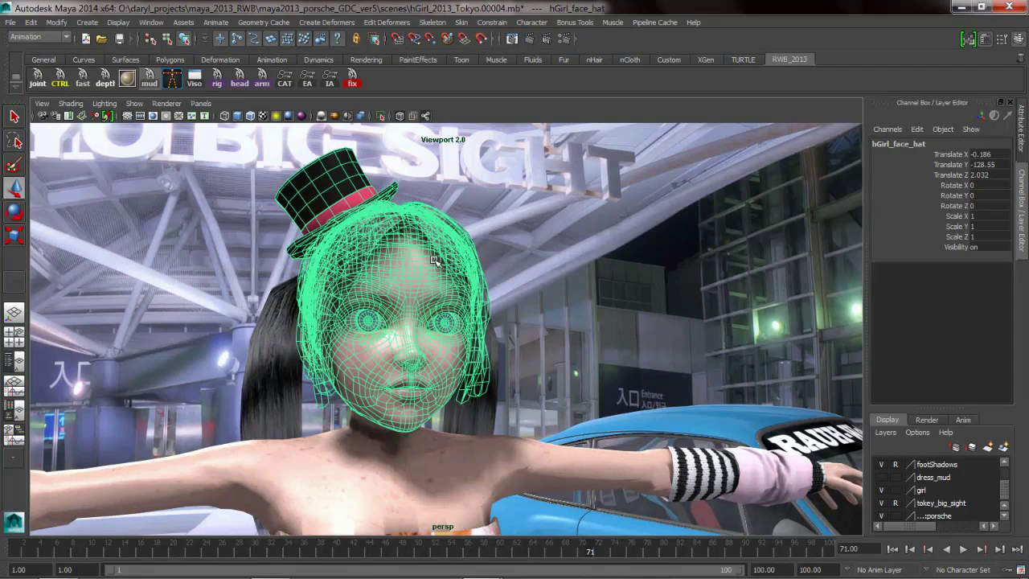
# - Isolate the head and hat group in the perspective viewport and clear the selection
pyautogui.keyDown('alt'); pyautogui.moveTo(435, 260); pyautogui.dragTo(590, 116); pyautogui.keyUp('alt')
pyautogui.press('space')
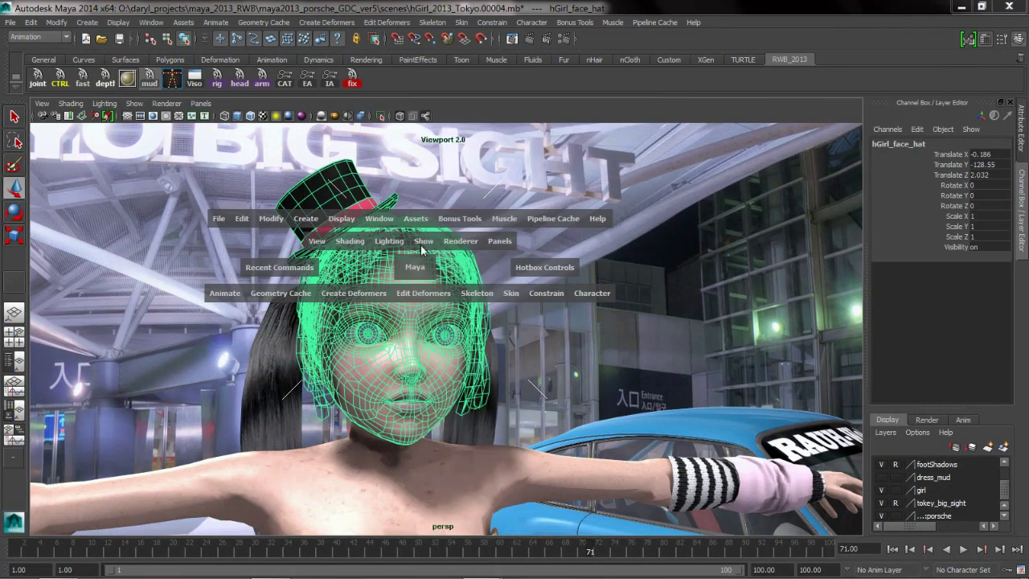
pyautogui.moveTo(423, 243); pyautogui.dragTo(586, 98)
pyautogui.click(564, 228)
# - Examine the isolated head's semi-transparent hair against the different viewport background colours, cycling back to light gray
pyautogui.keyDown('alt'); pyautogui.moveTo(471, 327); pyautogui.dragTo(567, 331); pyautogui.keyUp('alt')
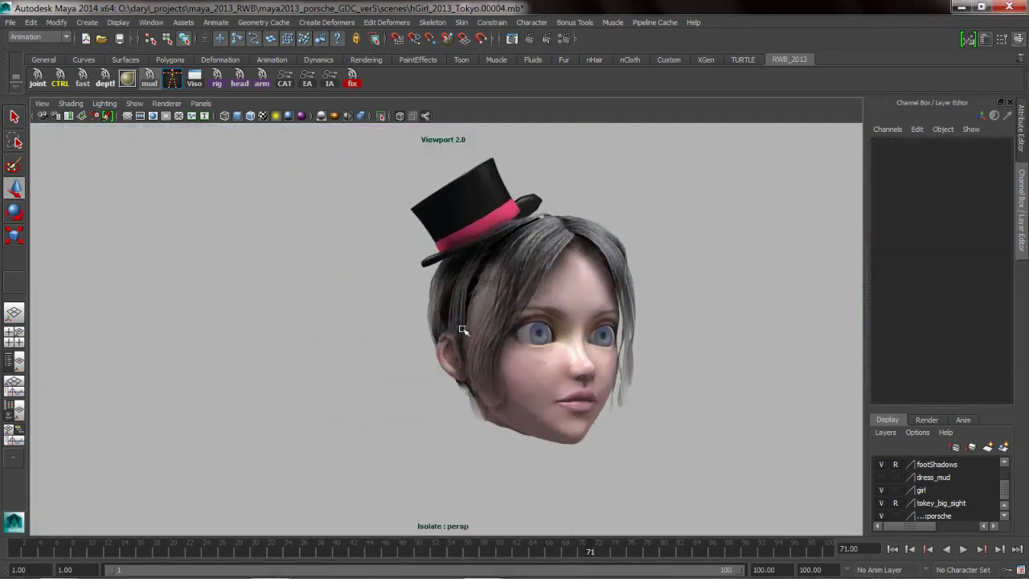
pyautogui.click(542, 400)
pyautogui.keyDown('alt'); pyautogui.moveTo(543, 401); pyautogui.dragTo(478, 377); pyautogui.keyUp('alt')
pyautogui.click(621, 346)
pyautogui.keyDown('alt'); pyautogui.moveTo(625, 347); pyautogui.dragTo(585, 347); pyautogui.keyUp('alt')
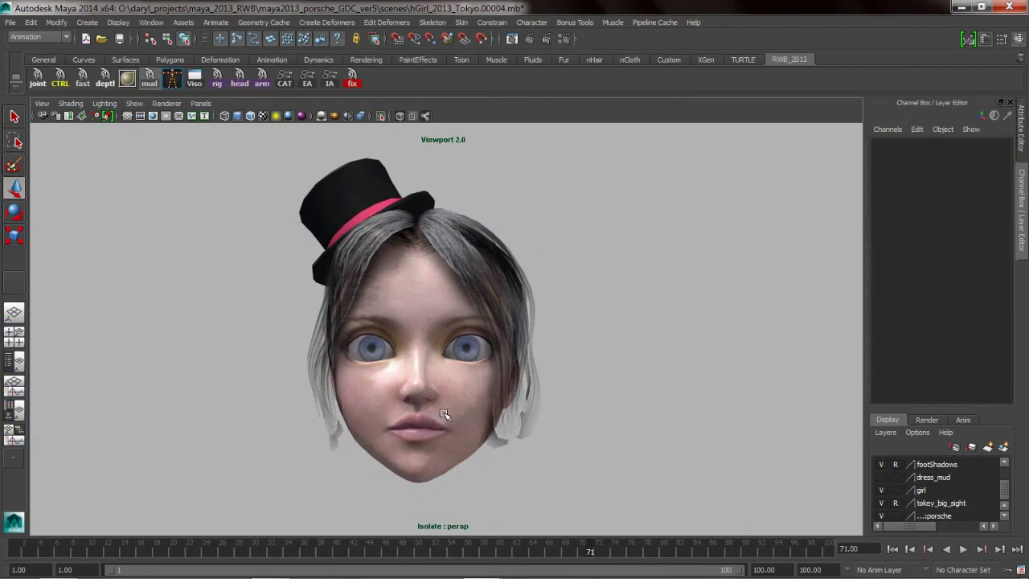
pyautogui.keyDown('alt'); pyautogui.moveTo(435, 414); pyautogui.dragTo(470, 412); pyautogui.keyUp('alt')
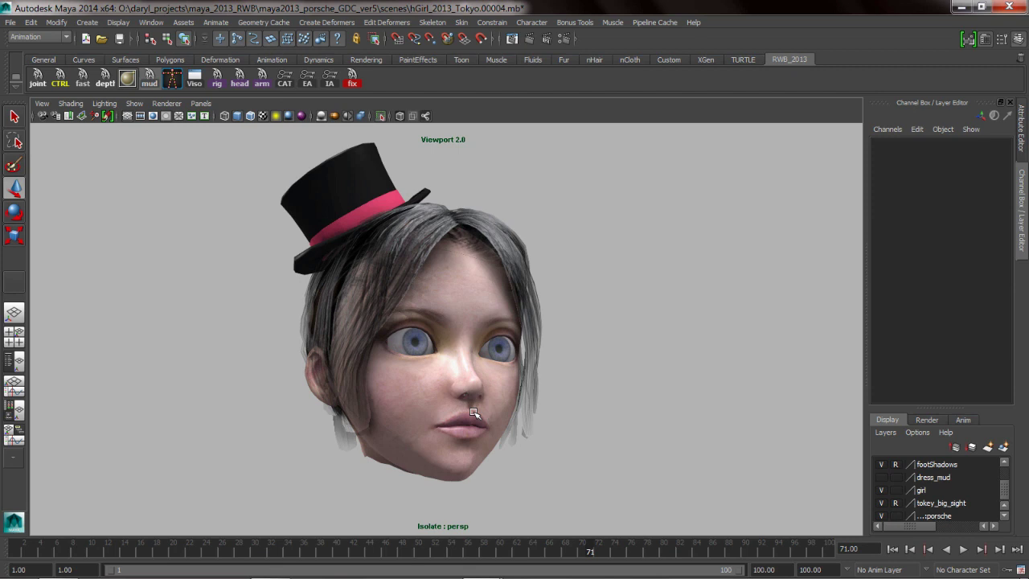
pyautogui.hotkey('alt', 'b')
pyautogui.hotkey('alt', 'b')
pyautogui.hotkey('alt', 'b')
pyautogui.hotkey('alt', 'b')
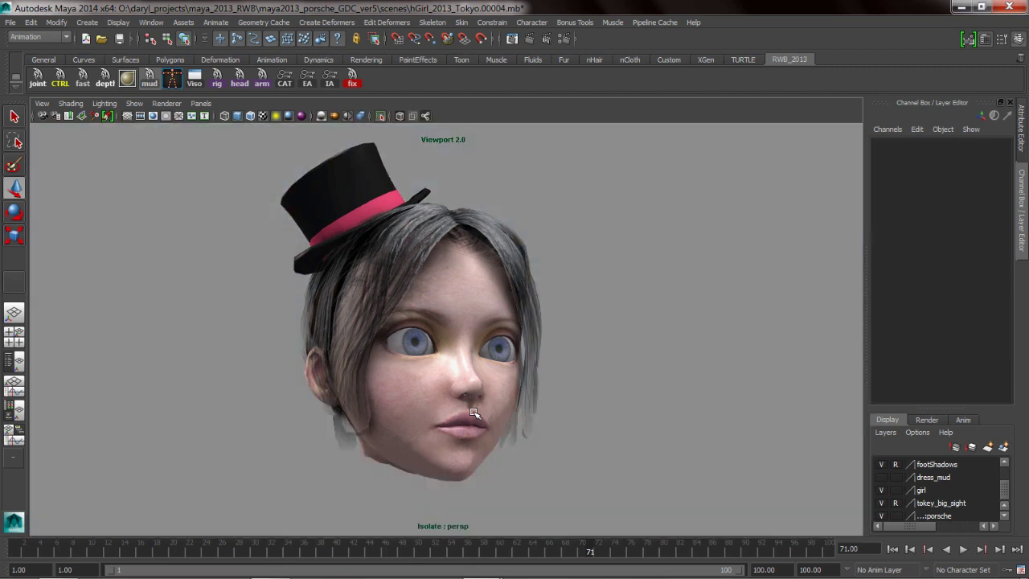
pyautogui.hotkey('alt', 'b')
pyautogui.hotkey('alt', 'b')
pyautogui.hotkey('alt', 'b')
pyautogui.hotkey('alt', 'b')
pyautogui.hotkey('alt', 'b')
pyautogui.hotkey('alt', 'b')
pyautogui.hotkey('alt', 'b')
pyautogui.hotkey('alt', 'b')
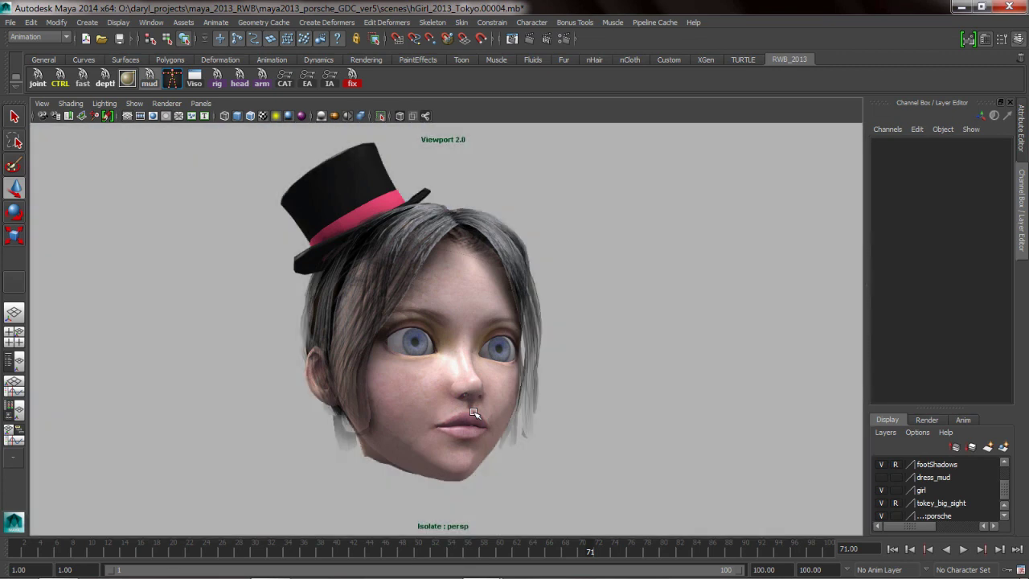
# - Select the head mesh, switch it to edge selection and pick a single horizontal edge on the forehead
pyautogui.keyDown('alt'); pyautogui.moveTo(476, 414); pyautogui.dragTo(524, 416, button='right'); pyautogui.keyUp('alt')
pyautogui.click(465, 413)
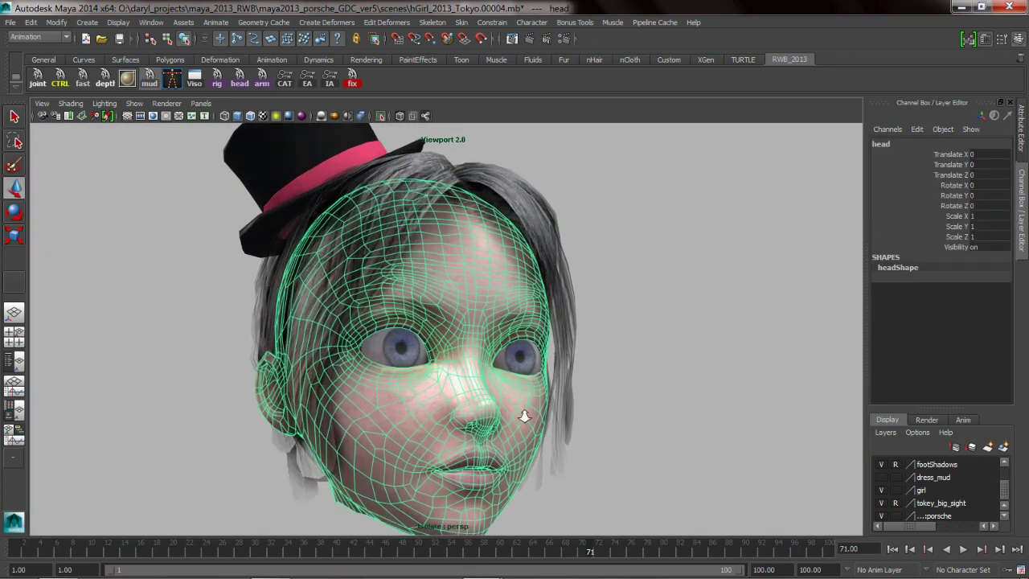
pyautogui.press('f')
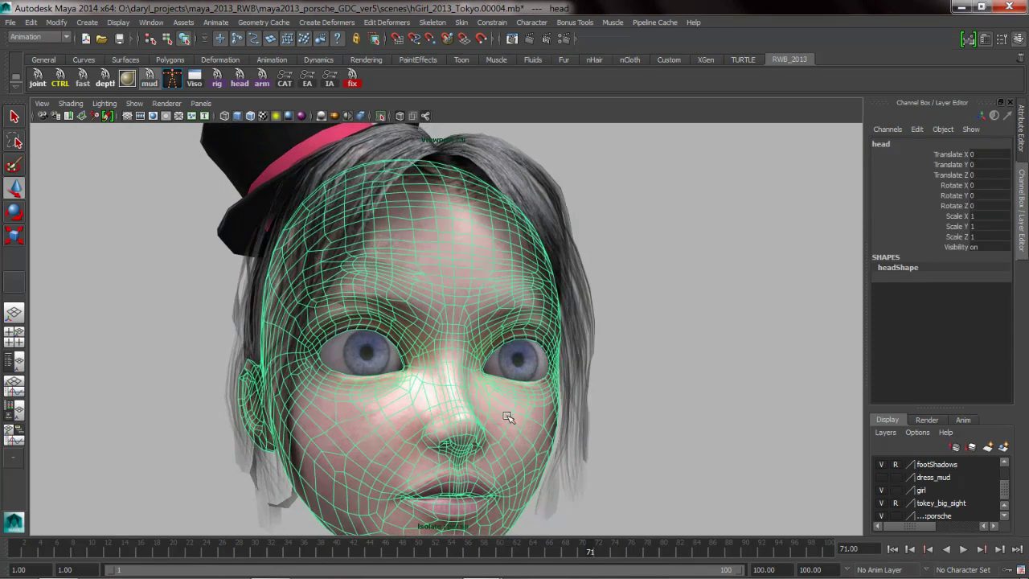
pyautogui.keyDown('alt'); pyautogui.moveTo(507, 415); pyautogui.dragTo(504, 416); pyautogui.keyUp('alt')
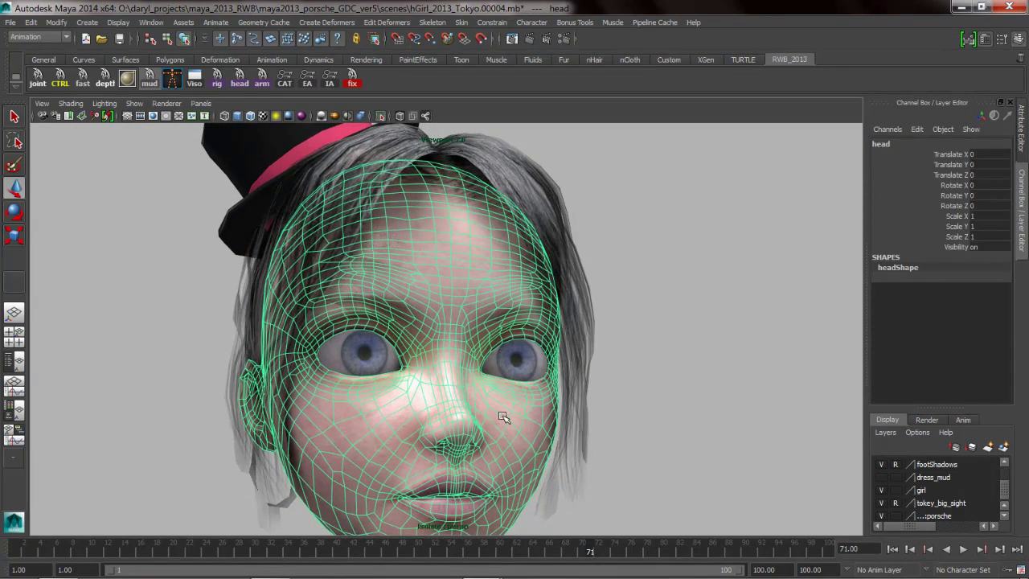
pyautogui.moveTo(463, 278); pyautogui.dragTo(461, 242, button='right')
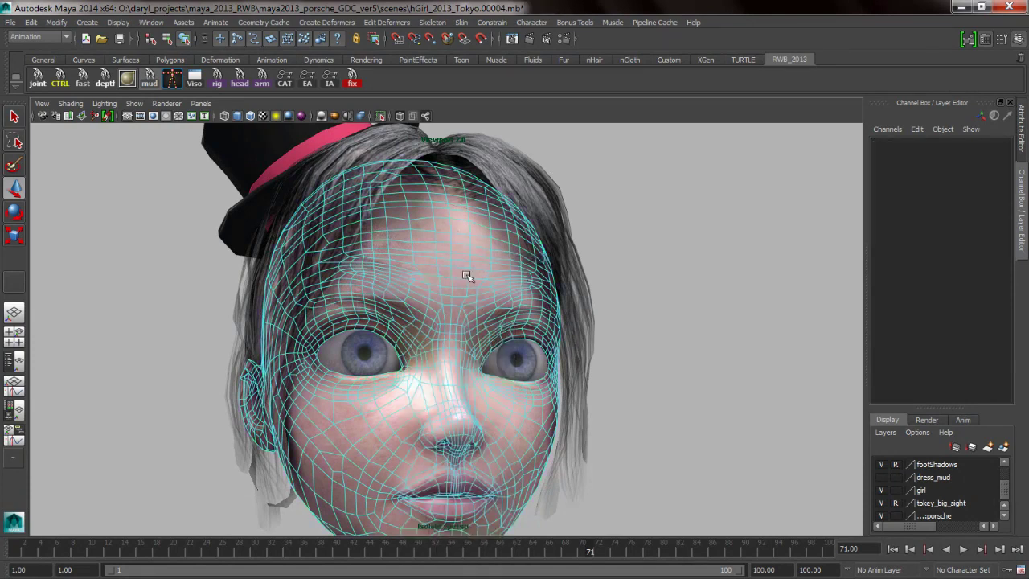
pyautogui.scroll(5, 451, 289)
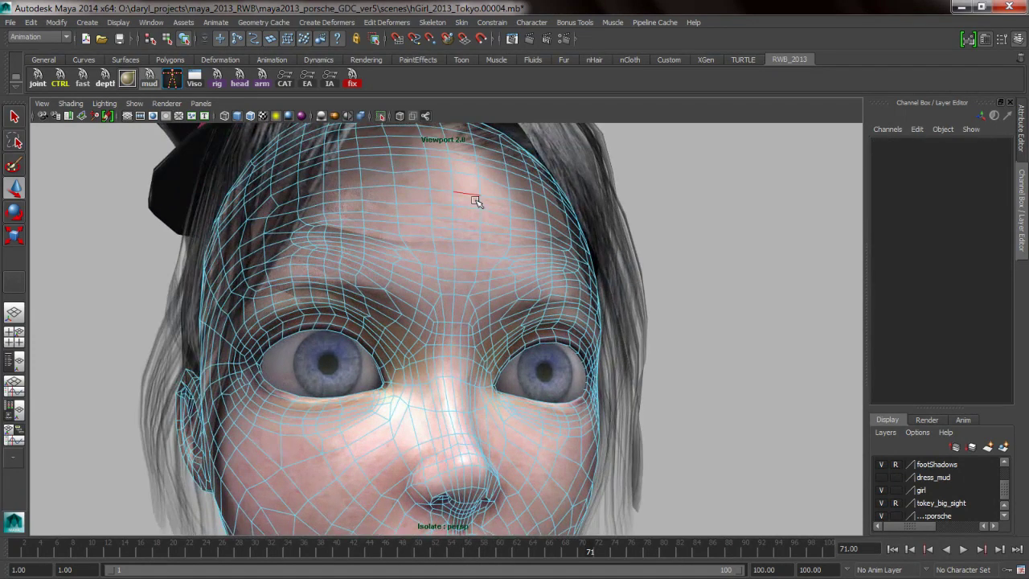
pyautogui.click(475, 200)
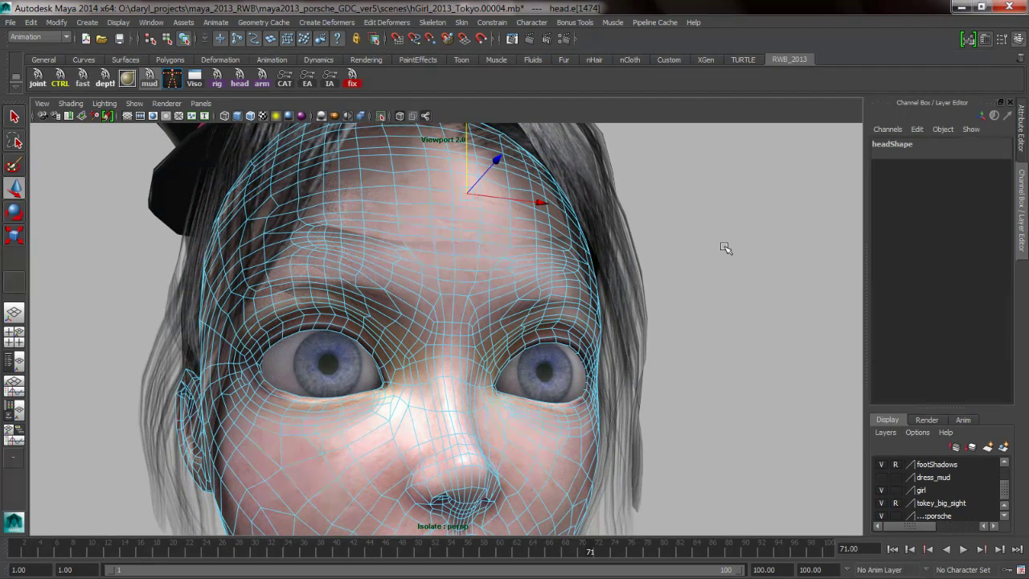
# - Pick-walk from the forehead edge through the neighbouring edge loops and on to the loops around the eye
pyautogui.press('Right')
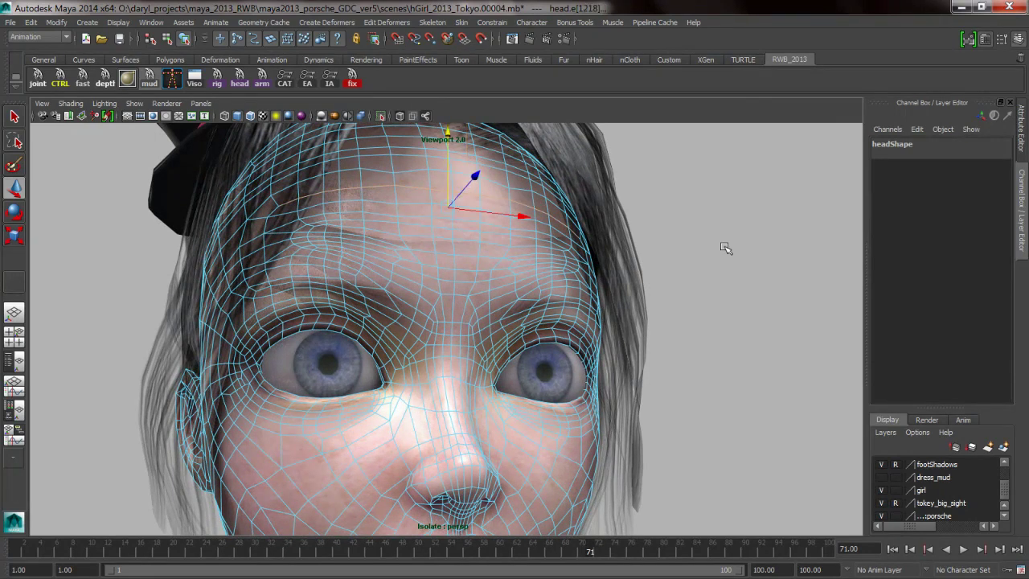
pyautogui.press('Down')
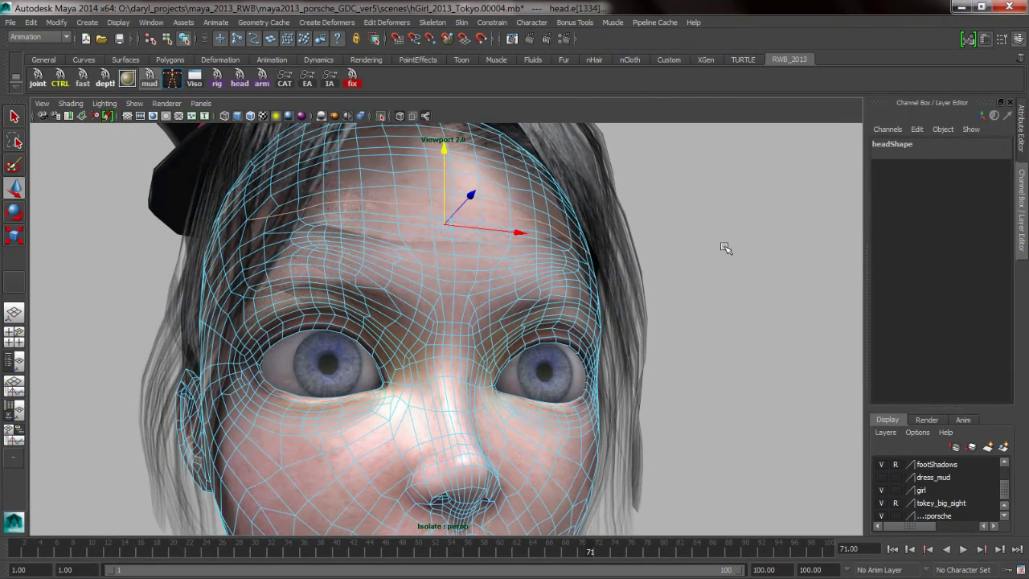
pyautogui.press('Down')
pyautogui.press('Down')
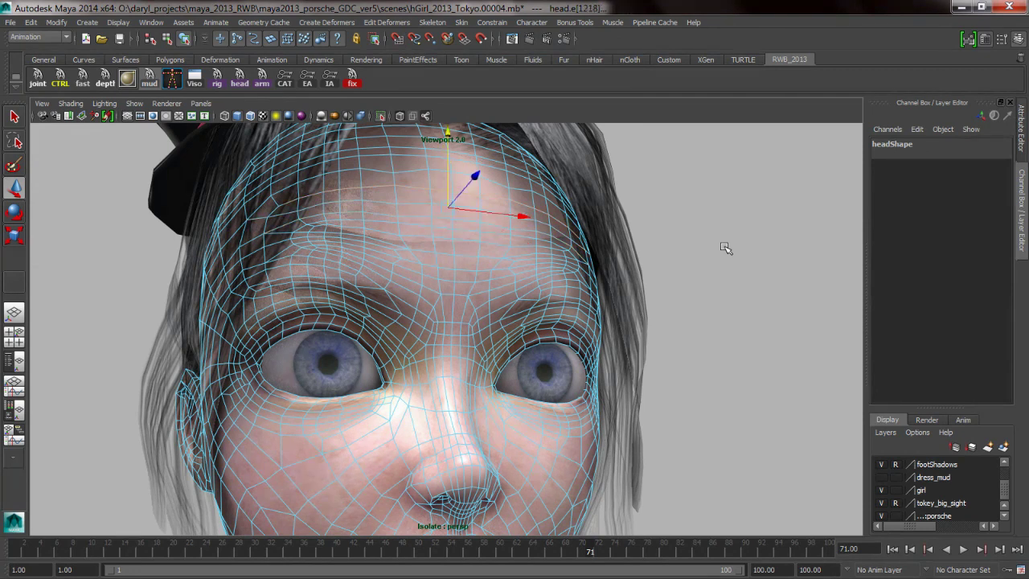
pyautogui.press('Down')
pyautogui.press('Up')
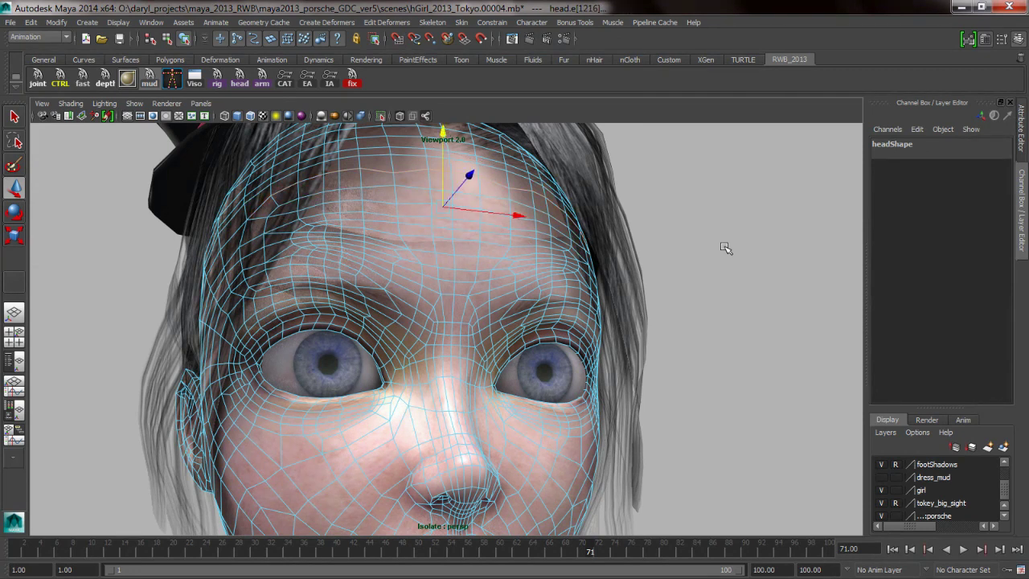
pyautogui.press('Up')
pyautogui.press('Up')
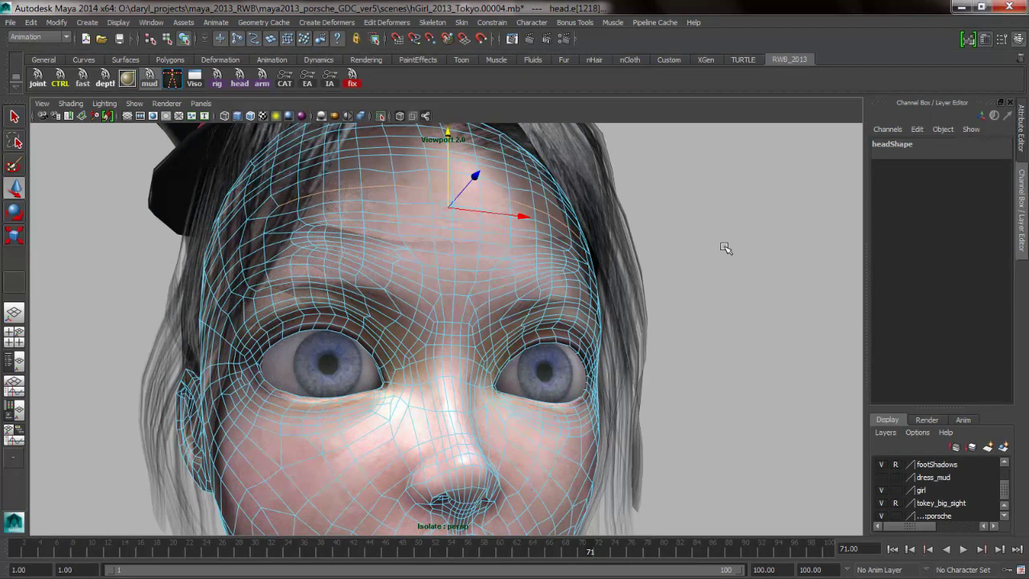
pyautogui.press('Down')
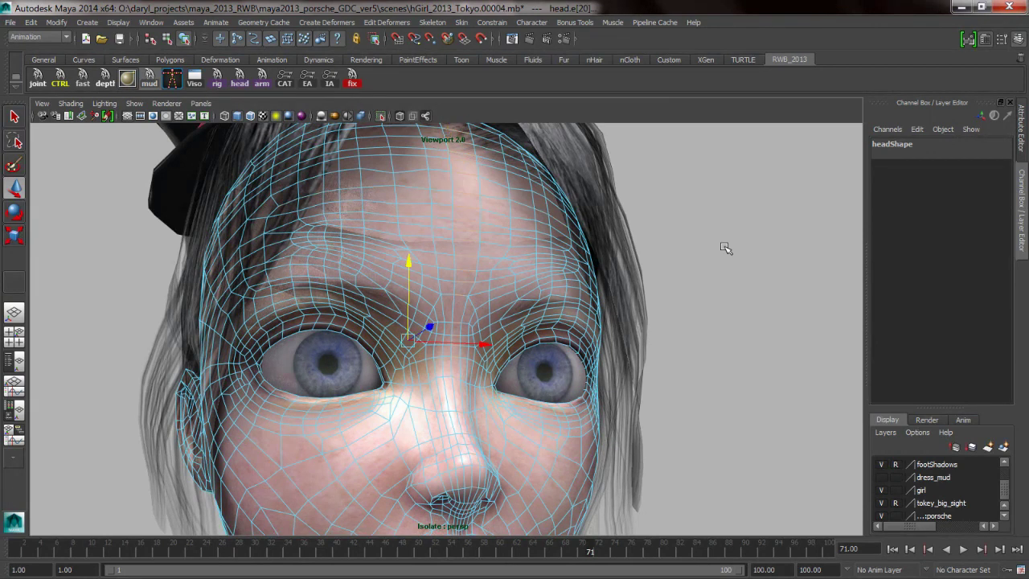
pyautogui.press('Left')
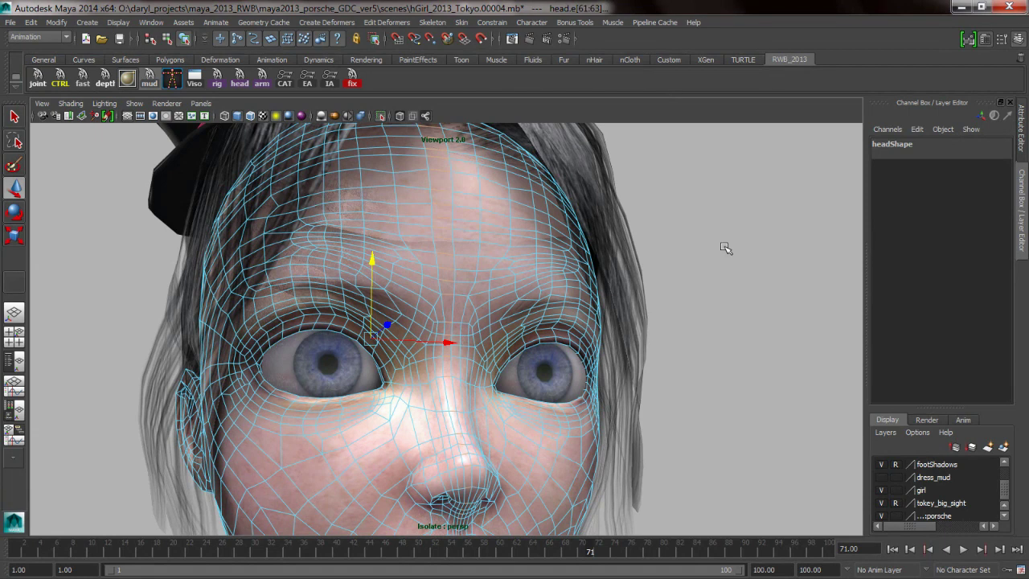
pyautogui.press('Right')
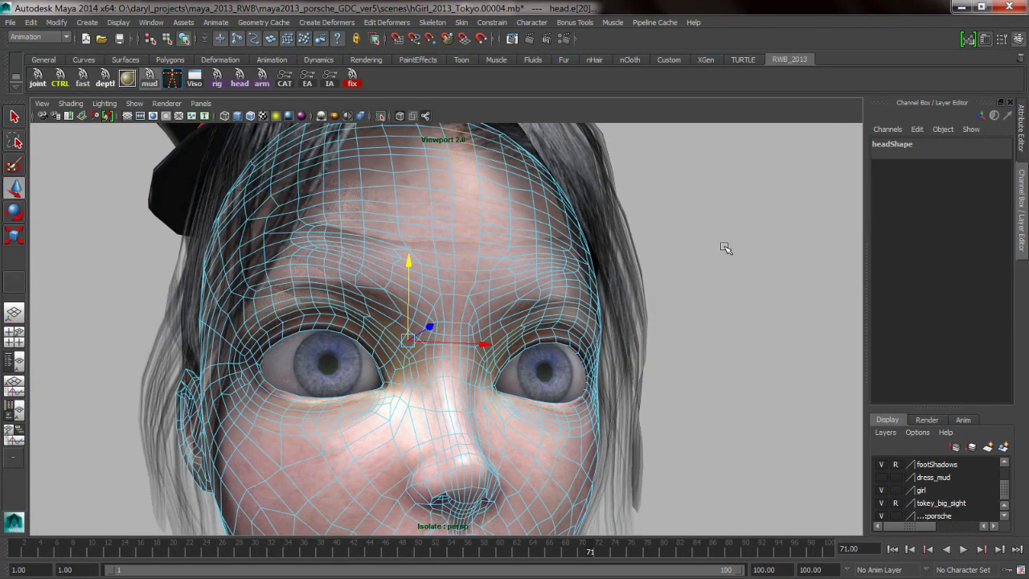
# - Pick single edges at several points across the upper forehead of the head mesh and clear the selection
pyautogui.moveTo(425, 193); pyautogui.dragTo(434, 165, button='right')
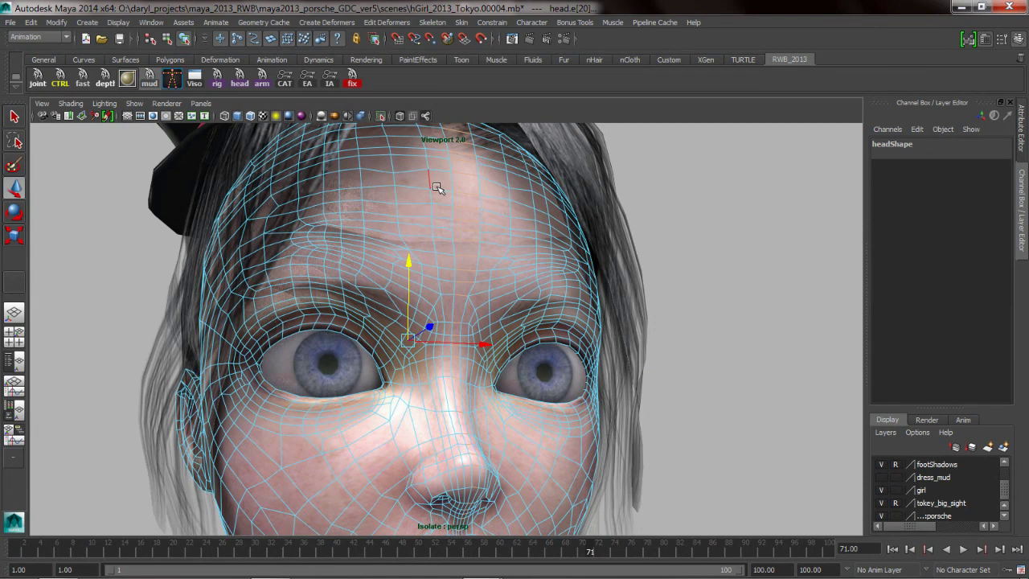
pyautogui.click(434, 184)
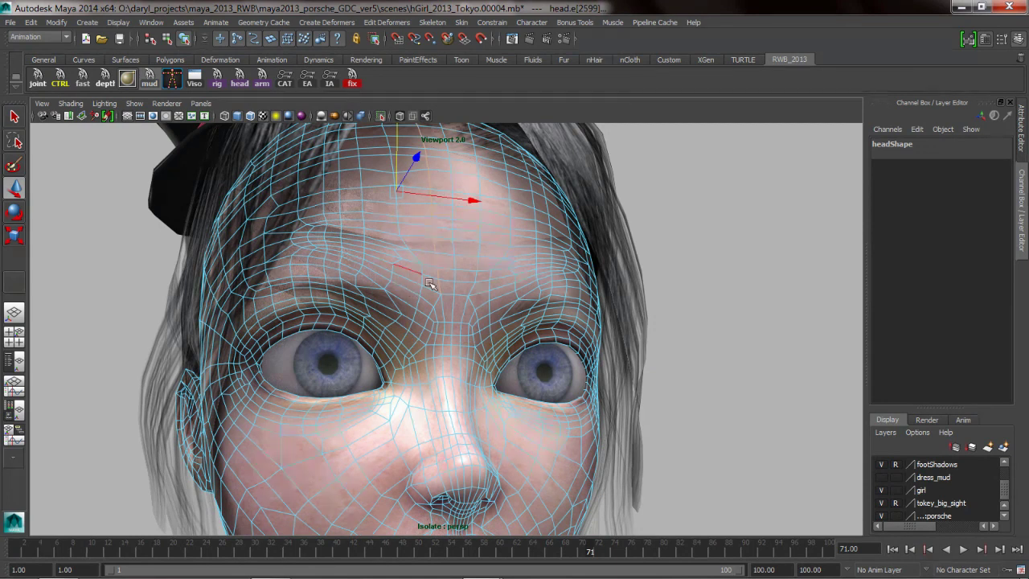
pyautogui.keyDown('alt'); pyautogui.moveTo(418, 315); pyautogui.dragTo(447, 311, button='right'); pyautogui.keyUp('alt')
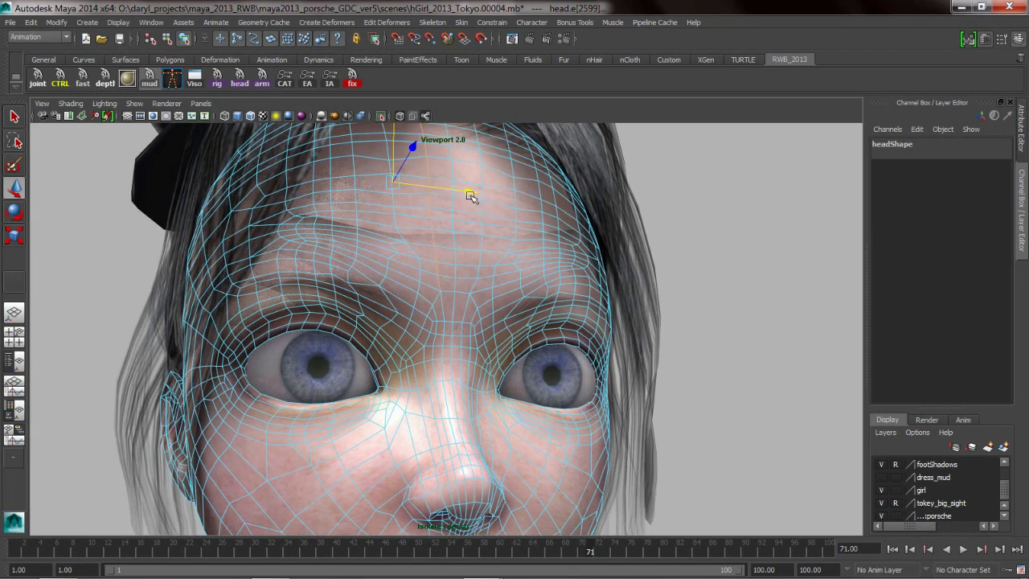
pyautogui.keyDown('alt'); pyautogui.moveTo(501, 207); pyautogui.dragTo(491, 211); pyautogui.keyUp('alt')
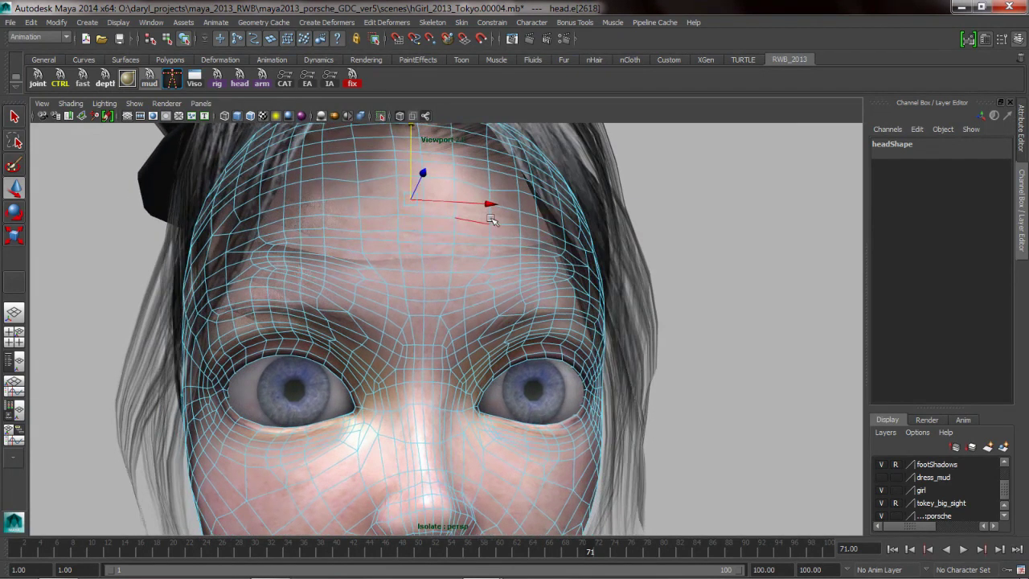
pyautogui.click(536, 222)
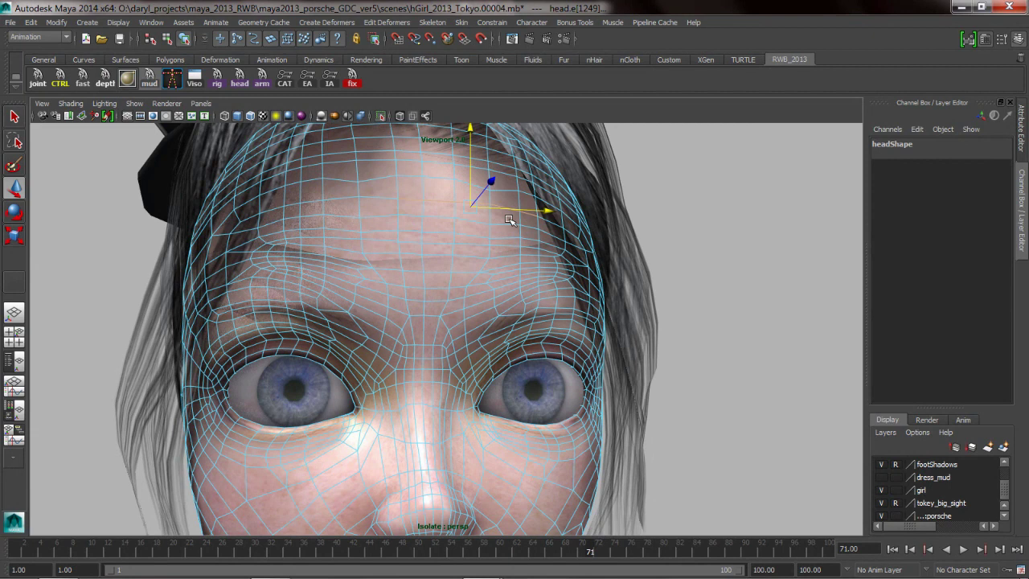
pyautogui.keyDown('alt'); pyautogui.moveTo(475, 321); pyautogui.dragTo(475, 296); pyautogui.keyUp('alt')
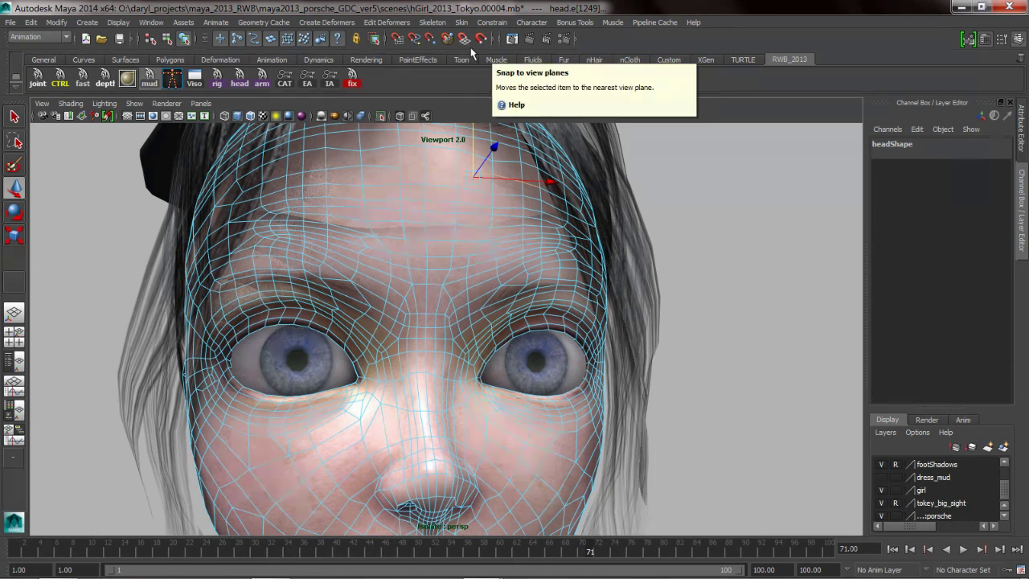
pyautogui.click(724, 287)
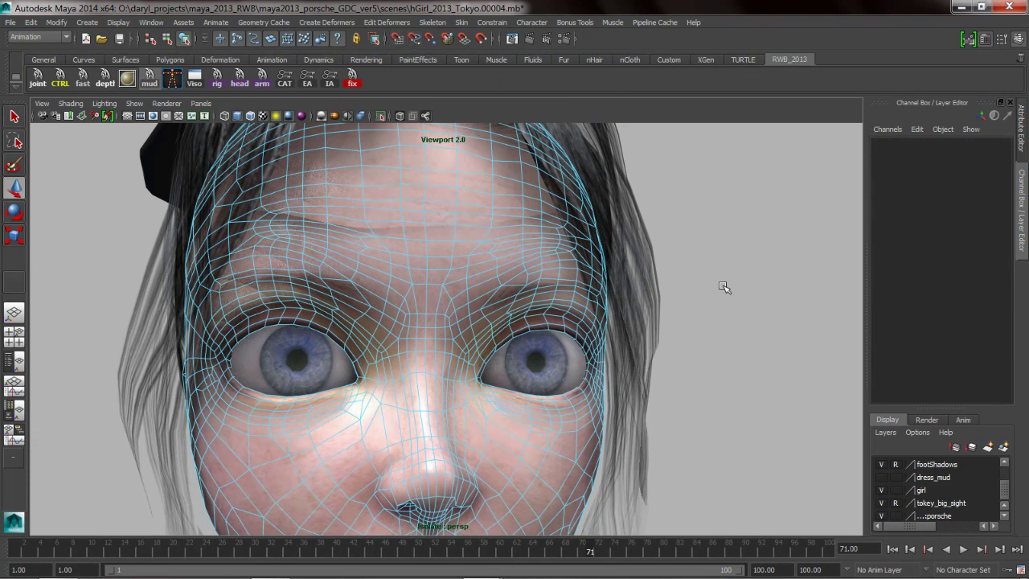
# - Switch the head mesh to vertex selection and select the four vertices around one face on the lower forehead, just above the brows
pyautogui.rightClick(427, 283)
pyautogui.moveTo(433, 290); pyautogui.dragTo(375, 283, button='right')
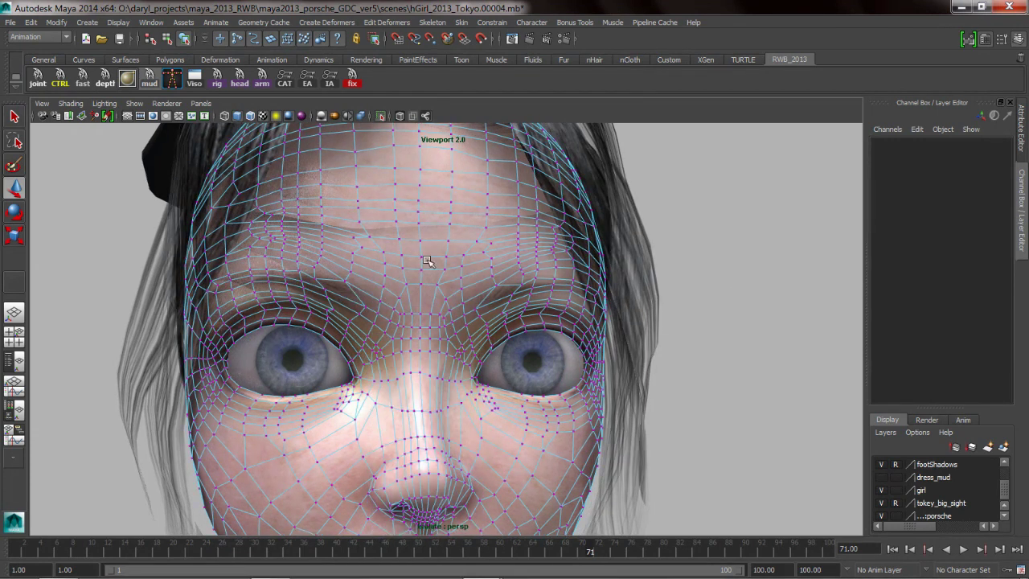
pyautogui.click(429, 266)
pyautogui.click(410, 247)
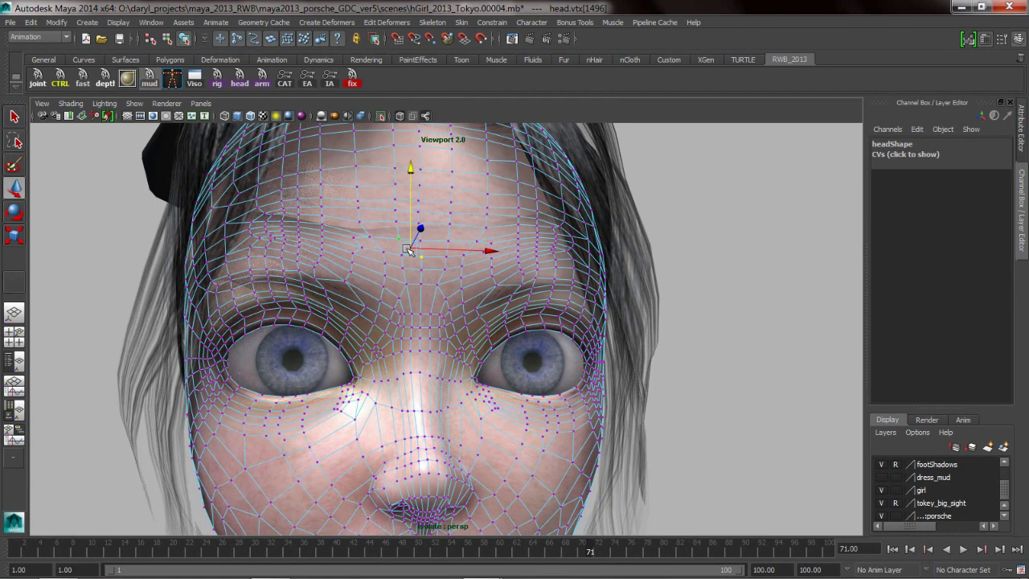
pyautogui.click(406, 262)
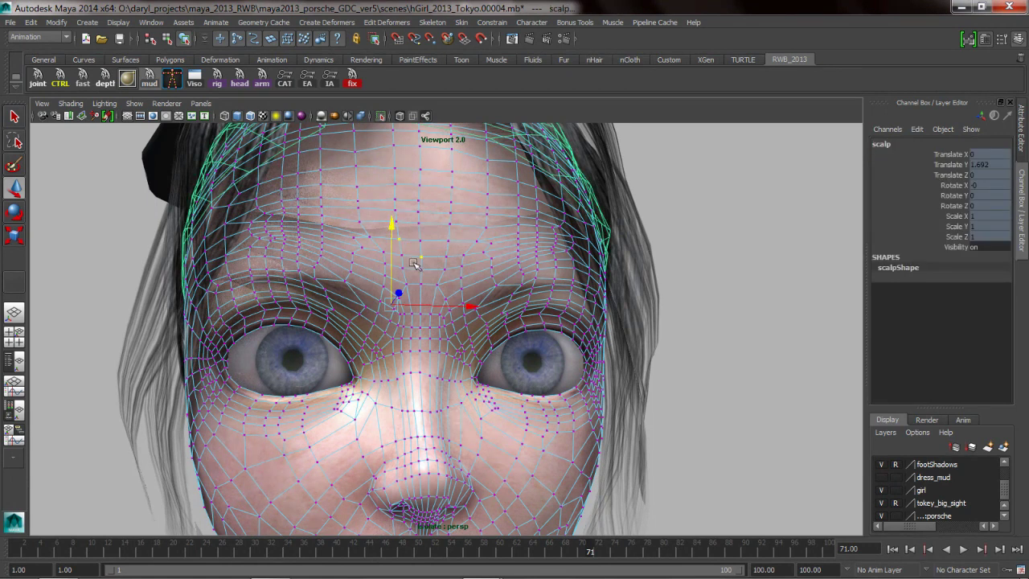
pyautogui.click(413, 264)
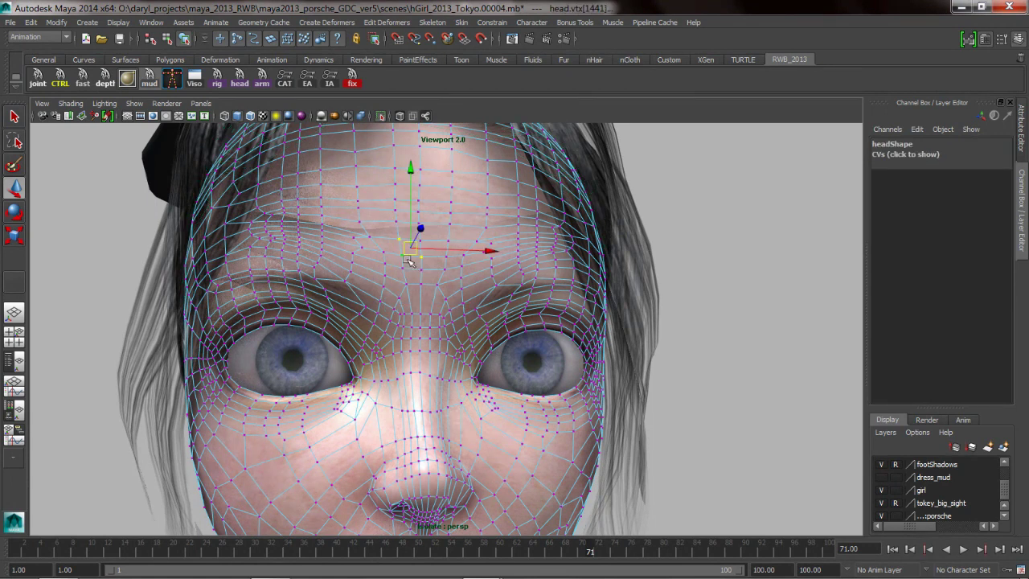
pyautogui.keyDown('shift'); pyautogui.click(428, 260); pyautogui.keyUp('shift')
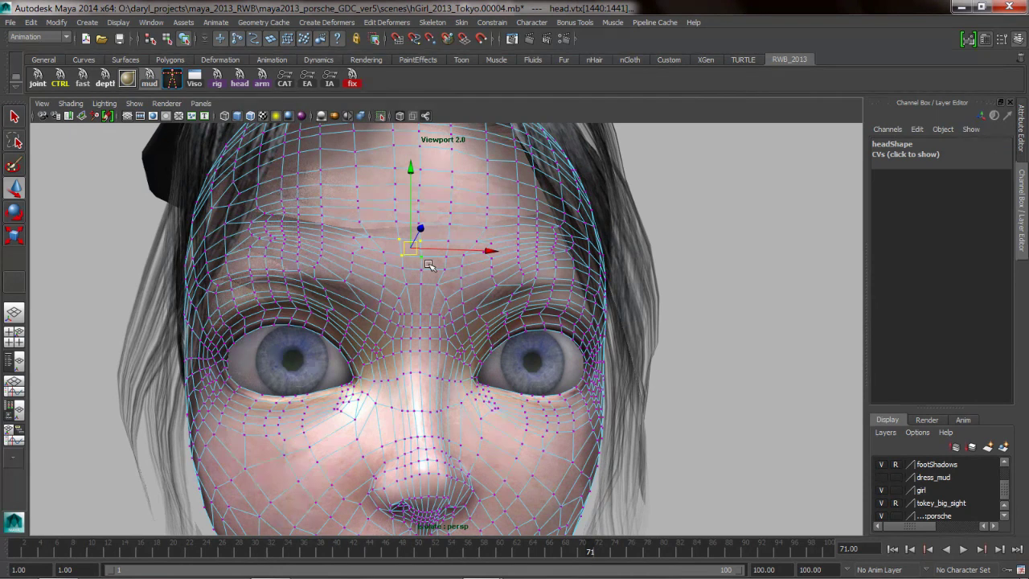
# - Try snapping the four selected forehead vertices to neighbouring vertices on the other side of the centre line, undoing each attempt
pyautogui.press('v')
pyautogui.moveTo(454, 267); pyautogui.dragTo(455, 266, button='middle')
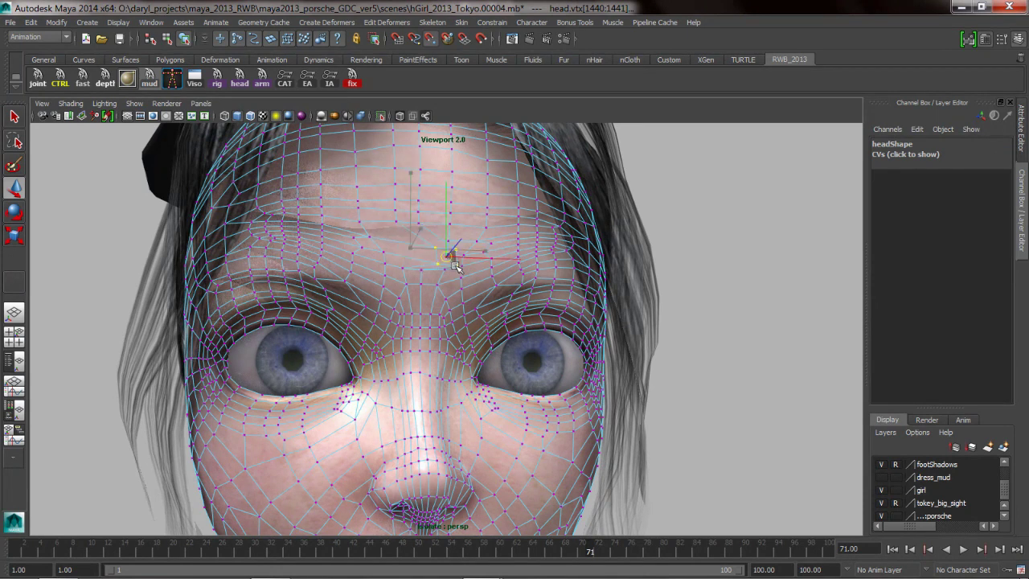
pyautogui.hotkey('ctrl', 'z')
pyautogui.press('v')
pyautogui.moveTo(429, 266); pyautogui.dragTo(450, 268, button='middle')
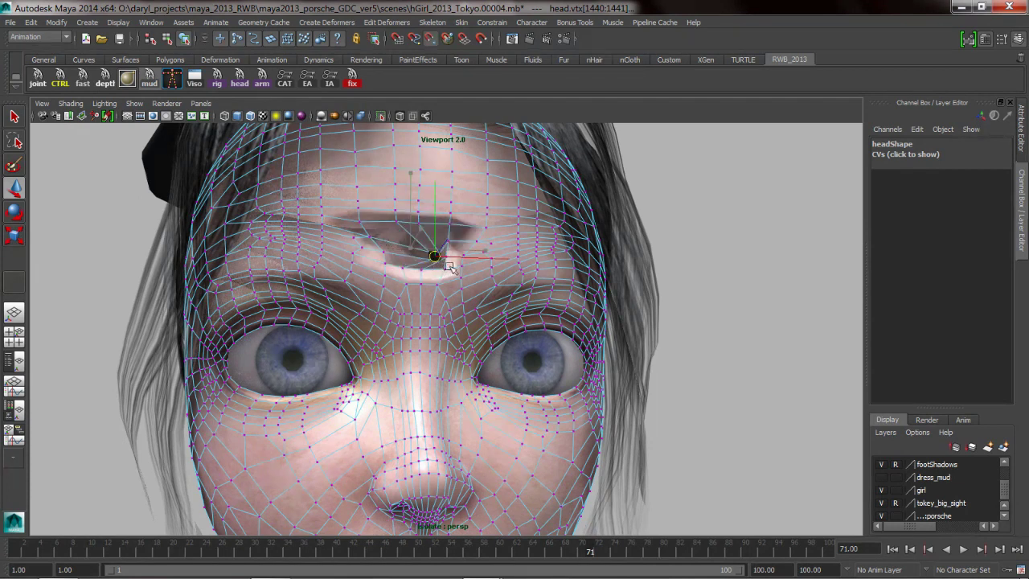
pyautogui.hotkey('ctrl', 'z')
pyautogui.hotkey('ctrl', 'z')
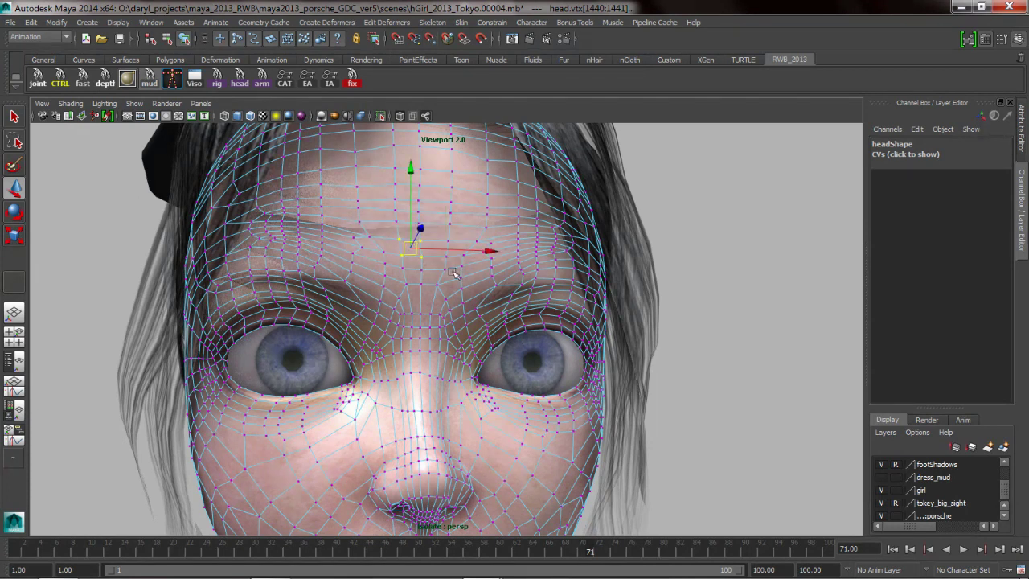
# - Turn off Keep Spacing for the Move tool, test snapping the four vertices onto one neighbouring vertex, and undo the snap
pyautogui.click(393, 269)
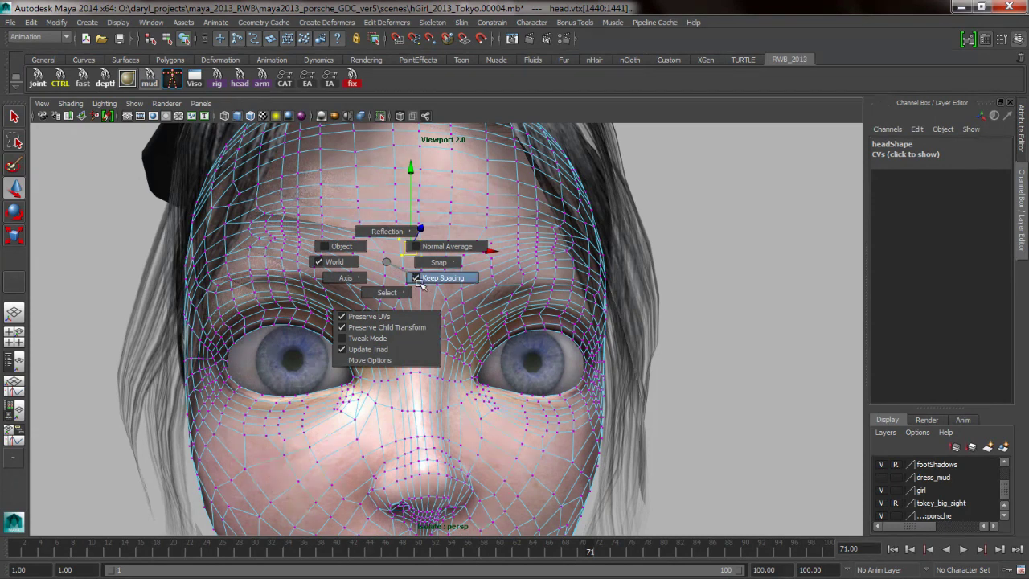
pyautogui.click(420, 281)
pyautogui.press('v')
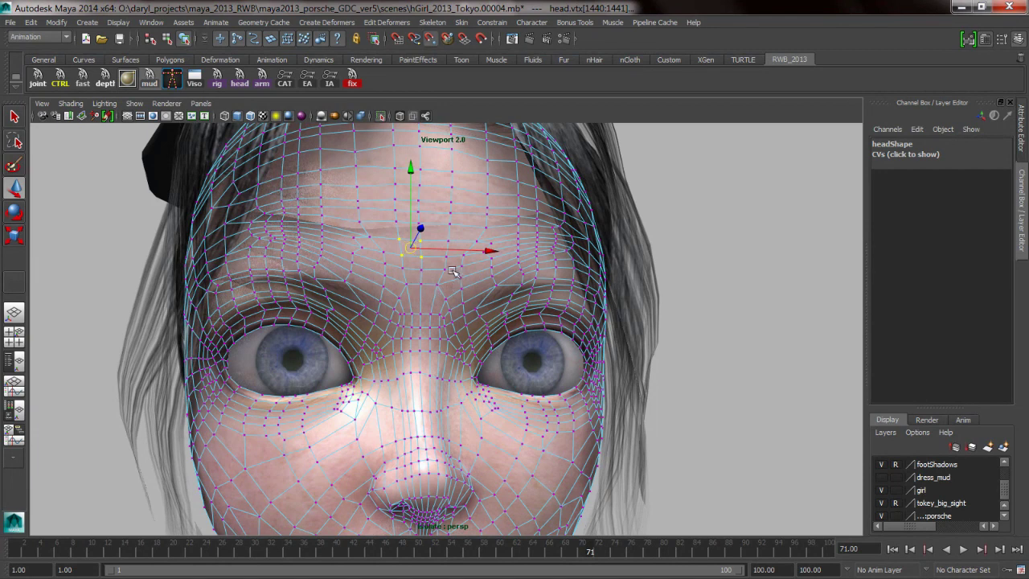
pyautogui.press('v')
pyautogui.press('v')
pyautogui.moveTo(447, 266); pyautogui.dragTo(455, 268, button='middle')
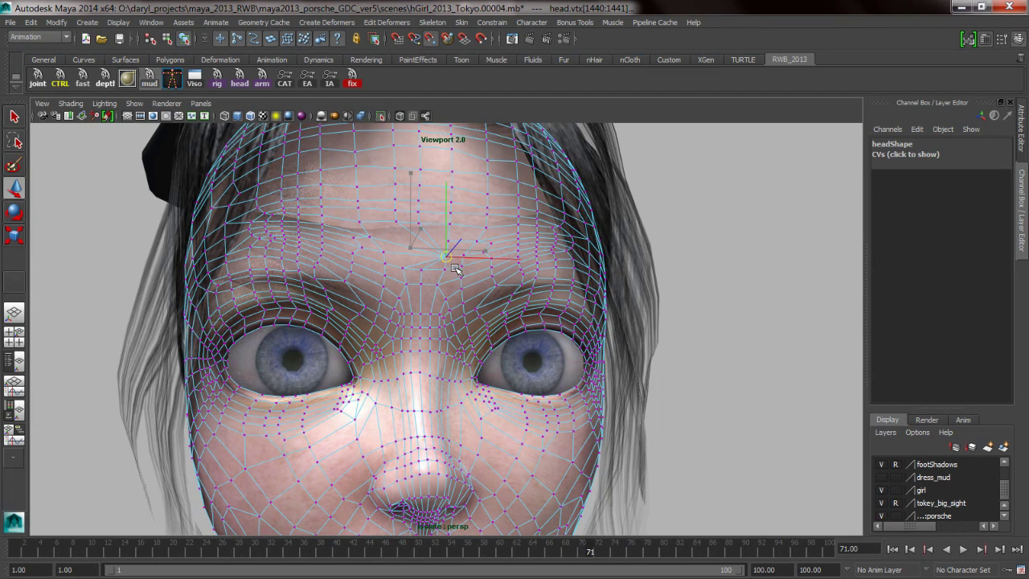
pyautogui.hotkey('ctrl', 'z')
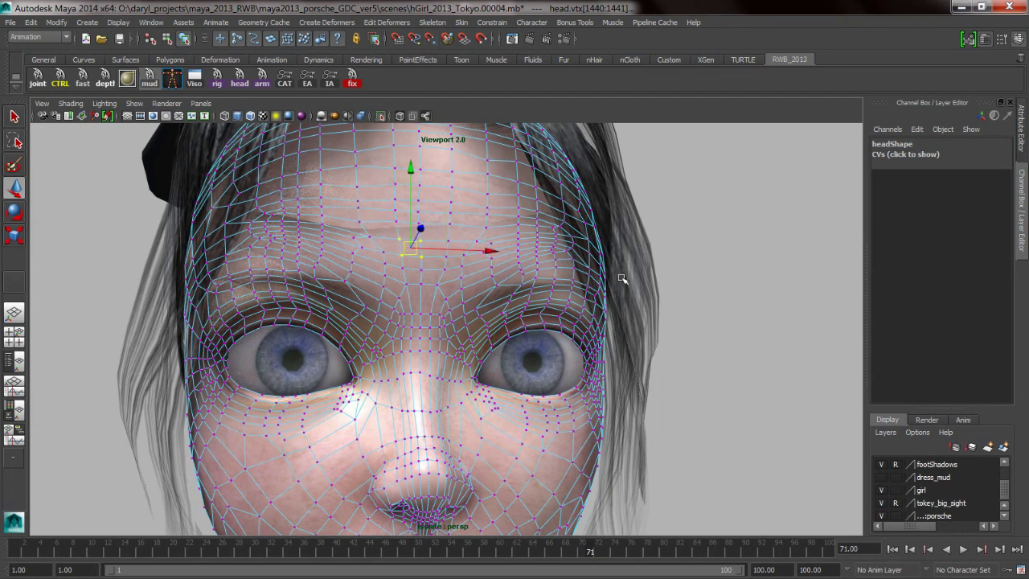
# - In the front view, select the centre-line column of vertices from the upper forehead down to between the eyebrows
pyautogui.keyDown('alt'); pyautogui.moveTo(507, 302); pyautogui.dragTo(475, 324); pyautogui.keyUp('alt')
pyautogui.press('space')
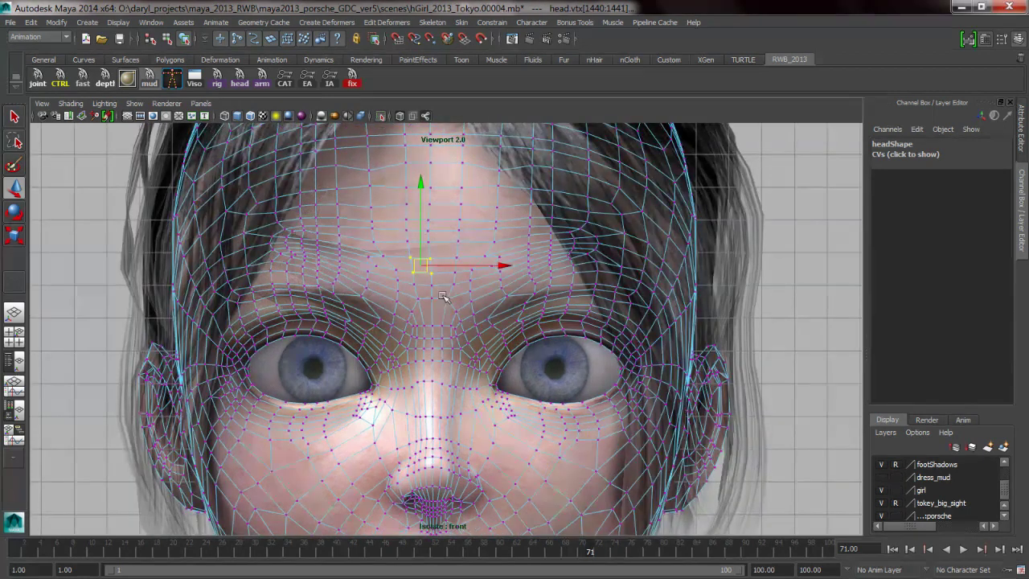
pyautogui.keyDown('alt'); pyautogui.moveTo(445, 294); pyautogui.dragTo(441, 321, button='middle'); pyautogui.keyUp('alt')
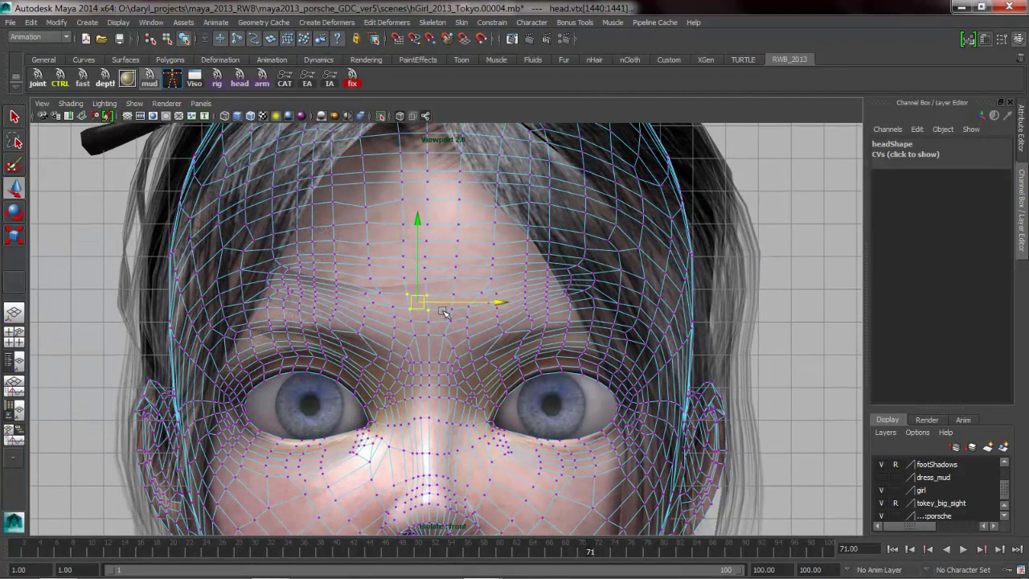
pyautogui.click(430, 203)
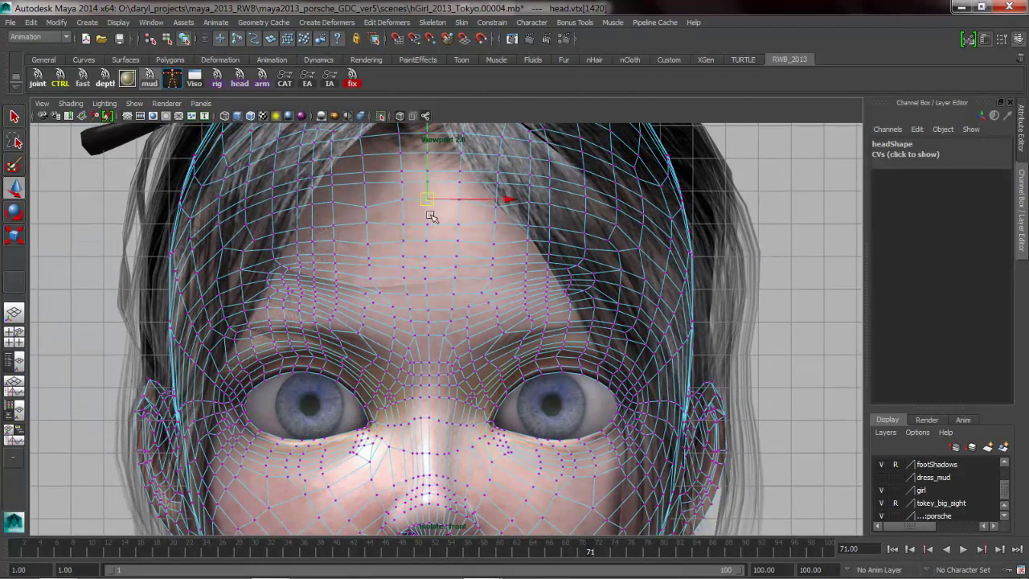
pyautogui.keyDown('shift'); pyautogui.doubleClick(437, 369); pyautogui.keyUp('shift')
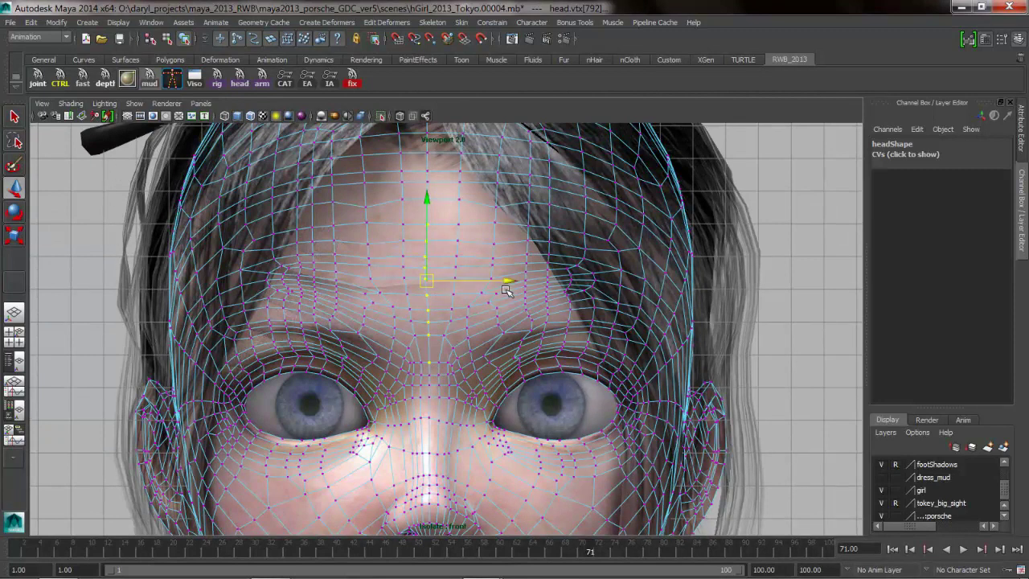
# - Shift the centre-line vertex column sideways, test snapping it along X to a vertical grid line, and undo the snap
pyautogui.moveTo(512, 291); pyautogui.dragTo(480, 287)
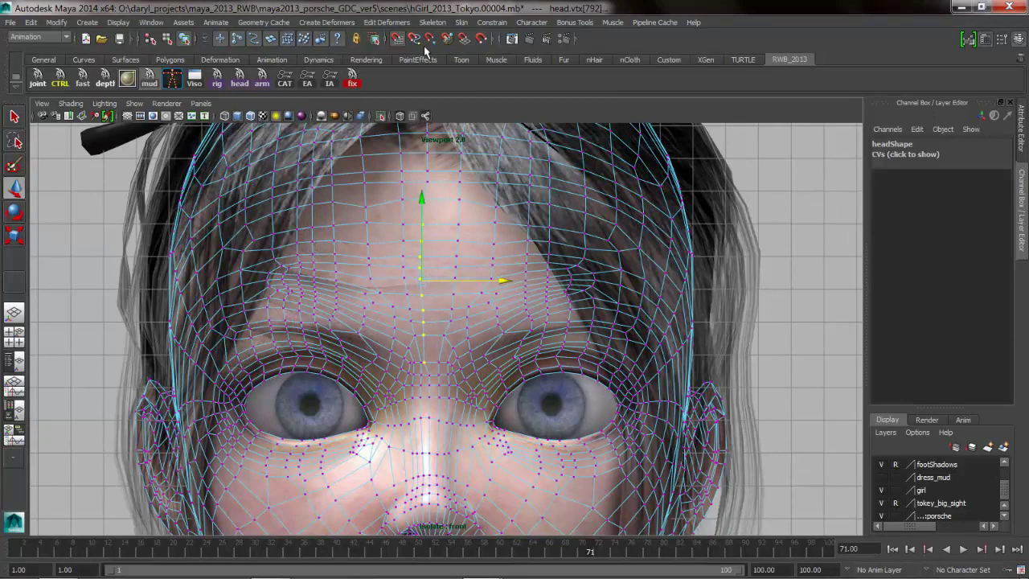
pyautogui.moveTo(779, 294); pyautogui.dragTo(439, 302, button='middle')
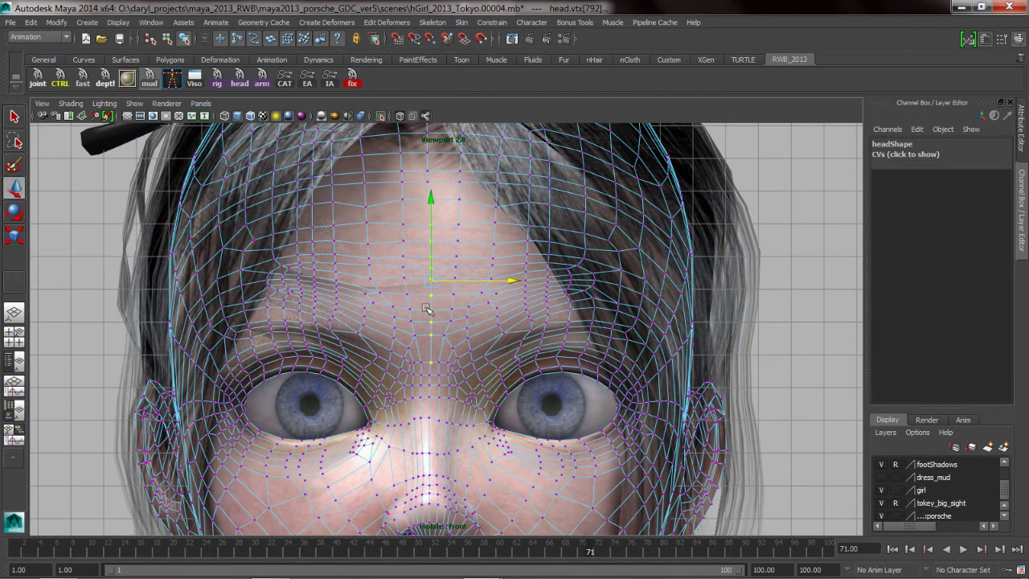
pyautogui.hotkey('ctrl', 'z')
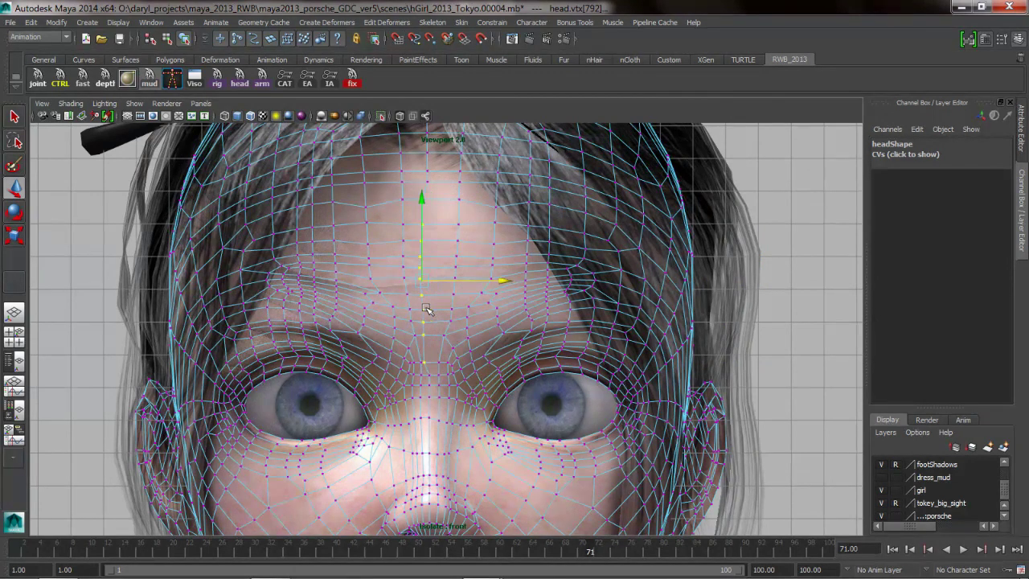
pyautogui.moveTo(514, 291); pyautogui.dragTo(519, 289, button='middle')
# - Set the Move tool's axis to Object and try snapping the vertex column sideways to the grid
pyautogui.click(413, 291)
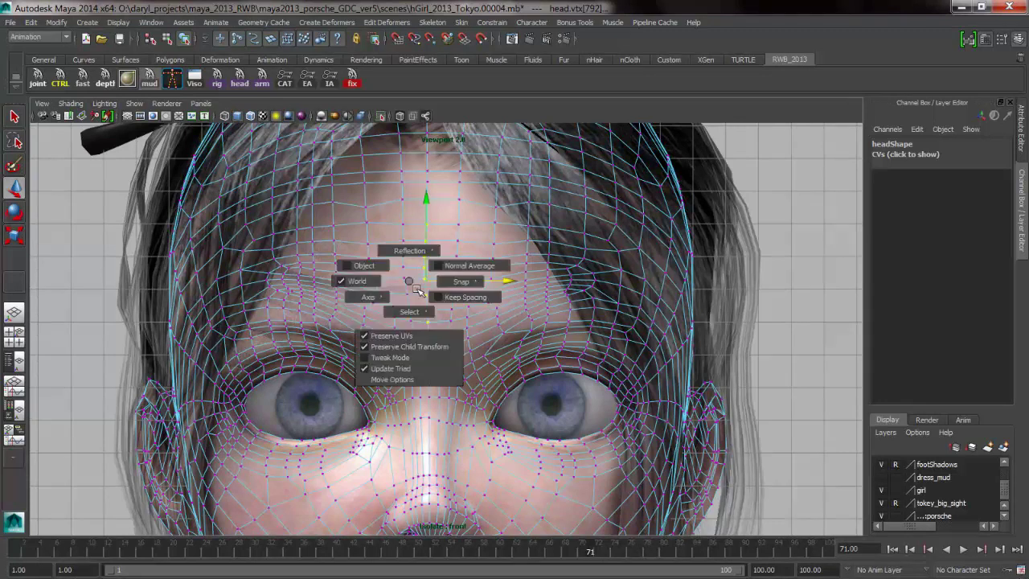
pyautogui.moveTo(416, 287); pyautogui.dragTo(379, 275)
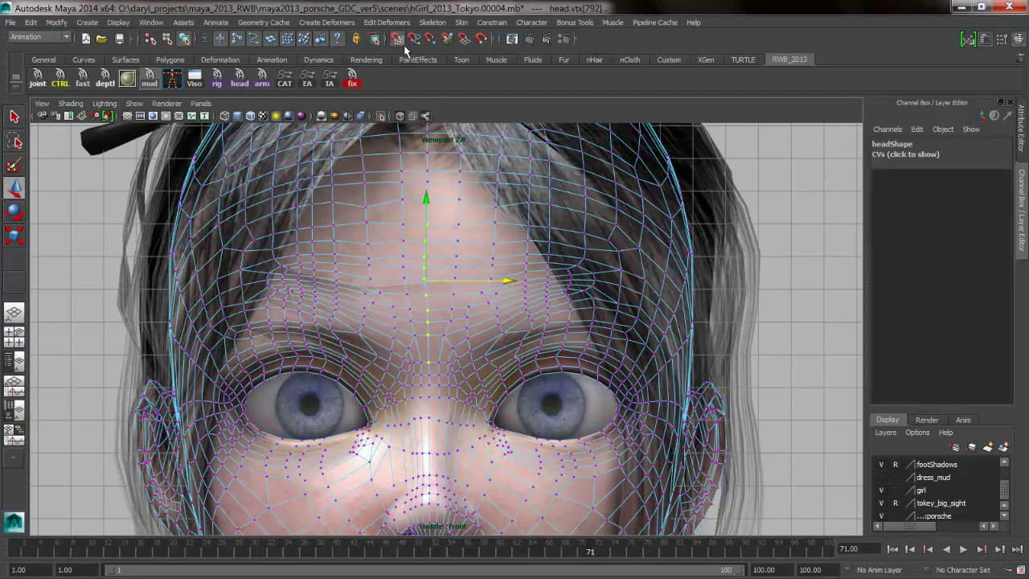
pyautogui.moveTo(468, 301); pyautogui.dragTo(440, 309, button='middle')
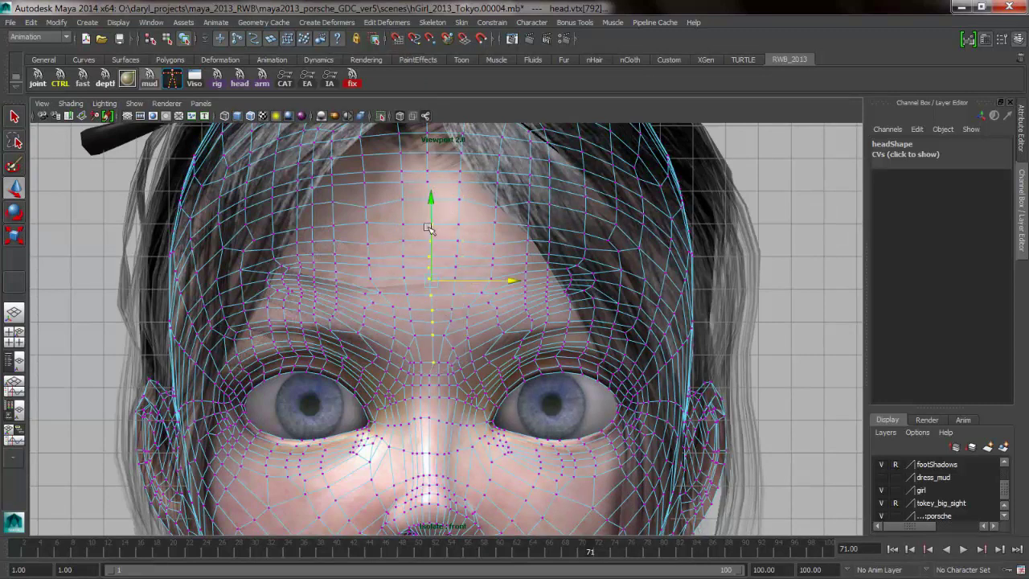
pyautogui.moveTo(464, 258); pyautogui.dragTo(435, 276, button='middle')
# - Set the Move tool's axis back to World and grid-snap the vertex column along X into a straight vertical line
pyautogui.moveTo(445, 216); pyautogui.dragTo(451, 224)
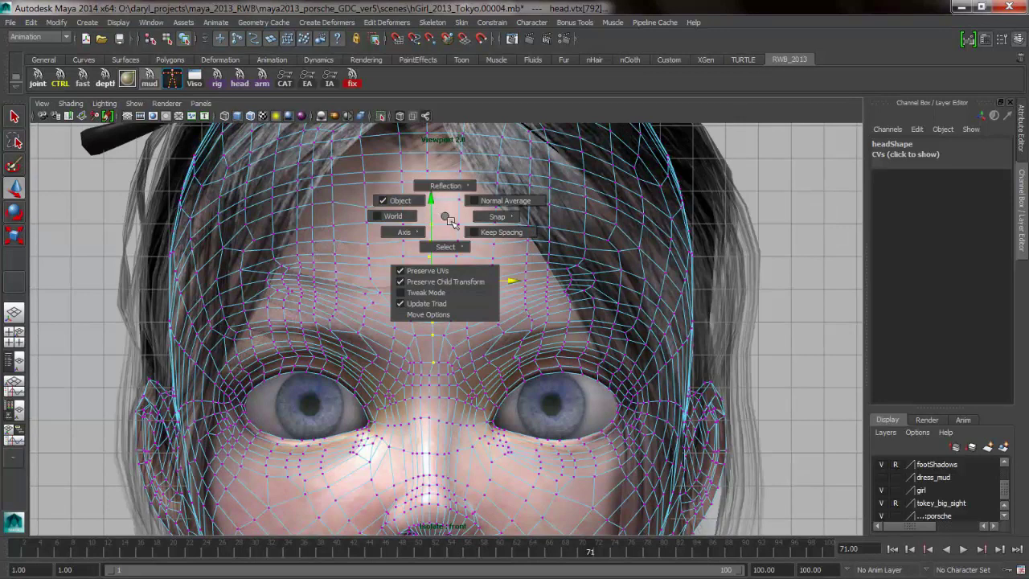
pyautogui.moveTo(450, 221); pyautogui.dragTo(395, 220)
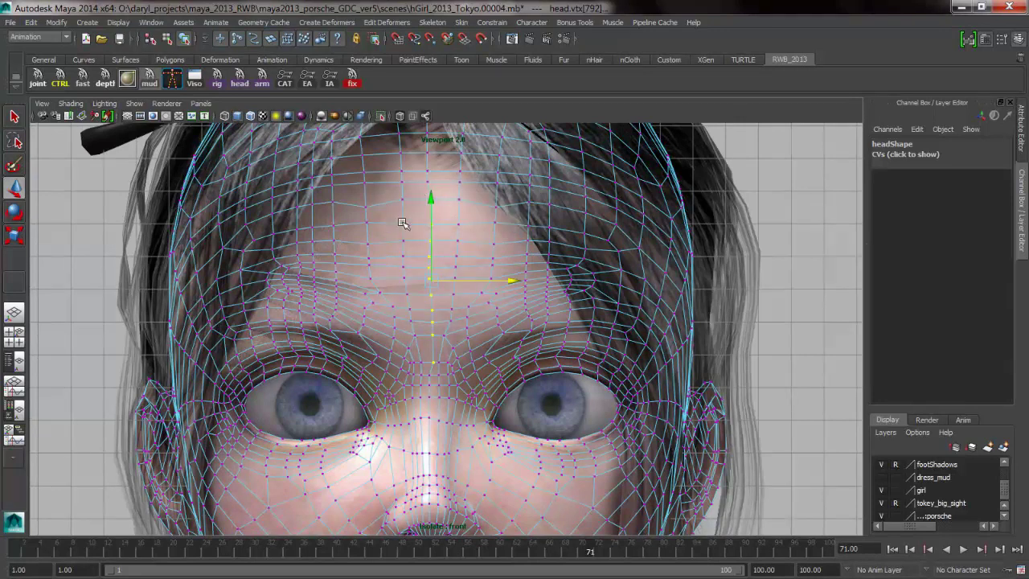
pyautogui.press('x')
pyautogui.moveTo(488, 291); pyautogui.dragTo(450, 290, button='middle')
# - Return to the perspective view, leave vertex selection and select the whole head mesh as an object
pyautogui.moveTo(440, 283); pyautogui.dragTo(458, 280, button='right')
pyautogui.press('space')
pyautogui.moveTo(483, 251); pyautogui.dragTo(483, 249)
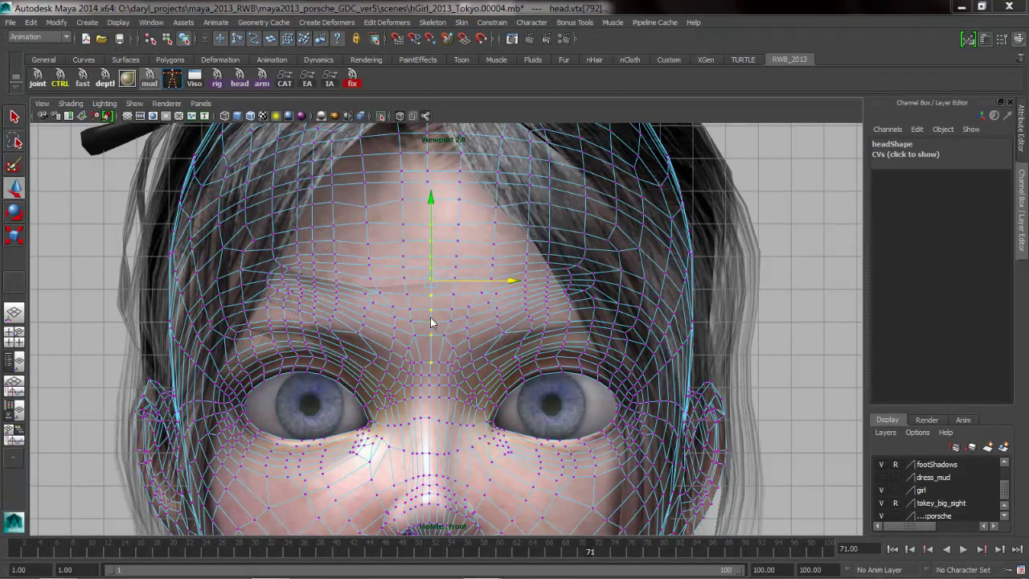
pyautogui.press('space')
pyautogui.moveTo(431, 317); pyautogui.dragTo(439, 270)
pyautogui.moveTo(444, 278); pyautogui.dragTo(491, 265, button='right')
pyautogui.keyDown('alt'); pyautogui.moveTo(499, 277); pyautogui.dragTo(559, 325); pyautogui.keyUp('alt')
pyautogui.keyDown('alt'); pyautogui.moveTo(517, 348); pyautogui.dragTo(491, 310, button='middle'); pyautogui.keyUp('alt')
pyautogui.click(521, 419)
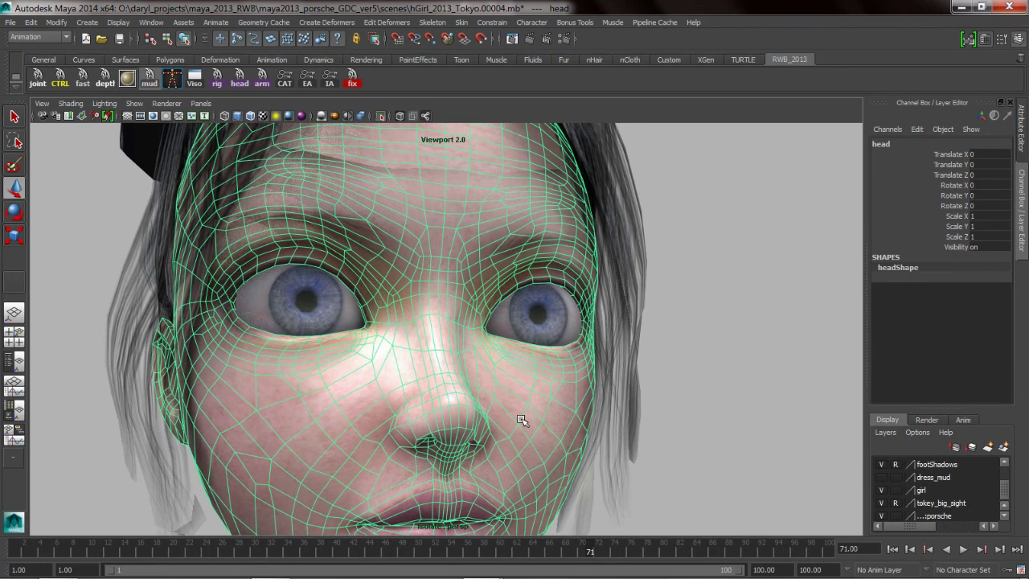
pyautogui.keyDown('alt'); pyautogui.moveTo(518, 449); pyautogui.dragTo(459, 379, button='middle'); pyautogui.keyUp('alt')
pyautogui.keyDown('alt'); pyautogui.moveTo(459, 378); pyautogui.dragTo(512, 376); pyautogui.keyUp('alt')
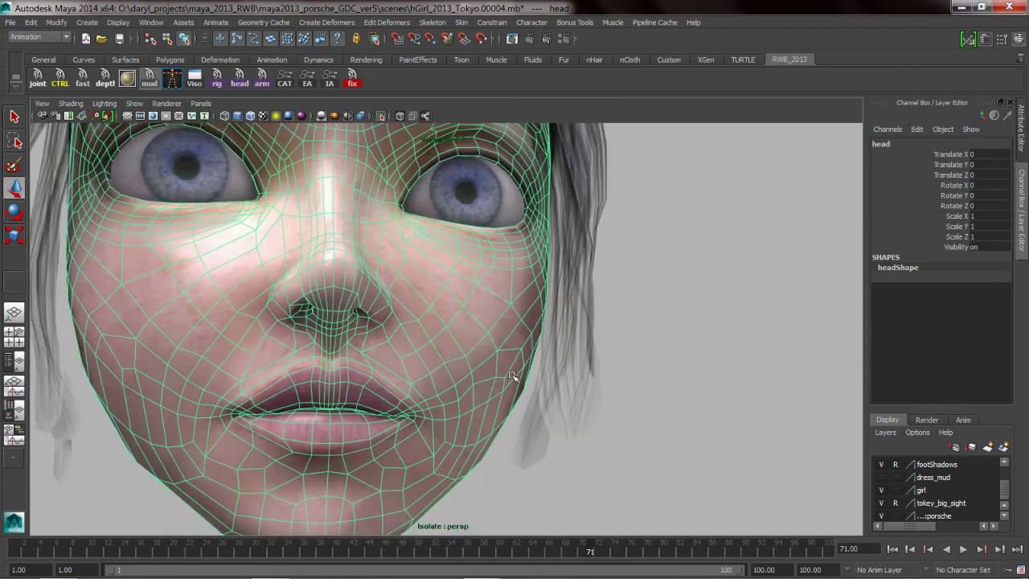
pyautogui.keyDown('alt'); pyautogui.moveTo(447, 371); pyautogui.dragTo(447, 382); pyautogui.keyUp('alt')
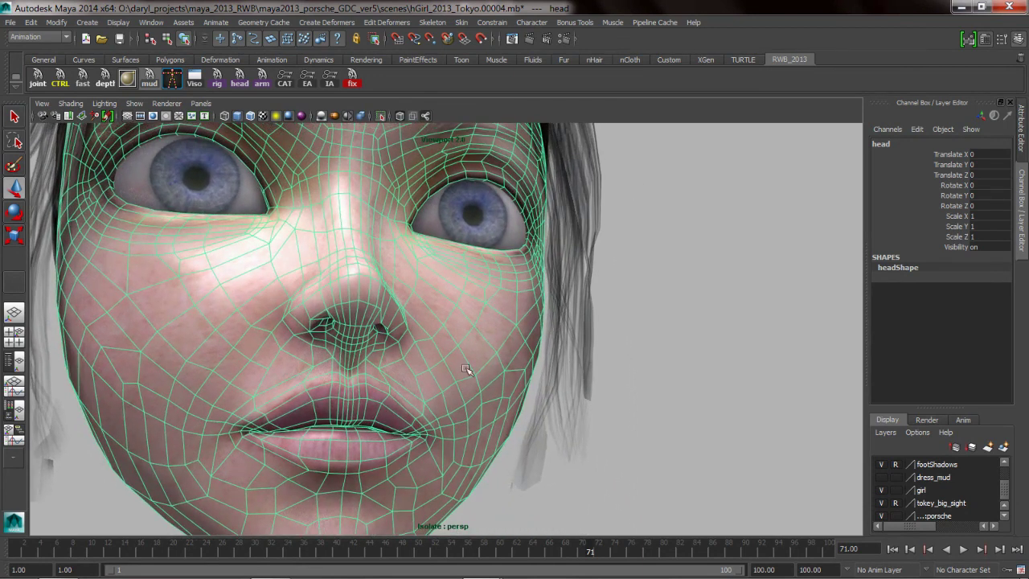
# - Switch the head mesh to vertex selection, pick a vertex on the cheek beside the nose and turn on Soft Selection
pyautogui.rightClick(472, 351)
pyautogui.click(410, 286)
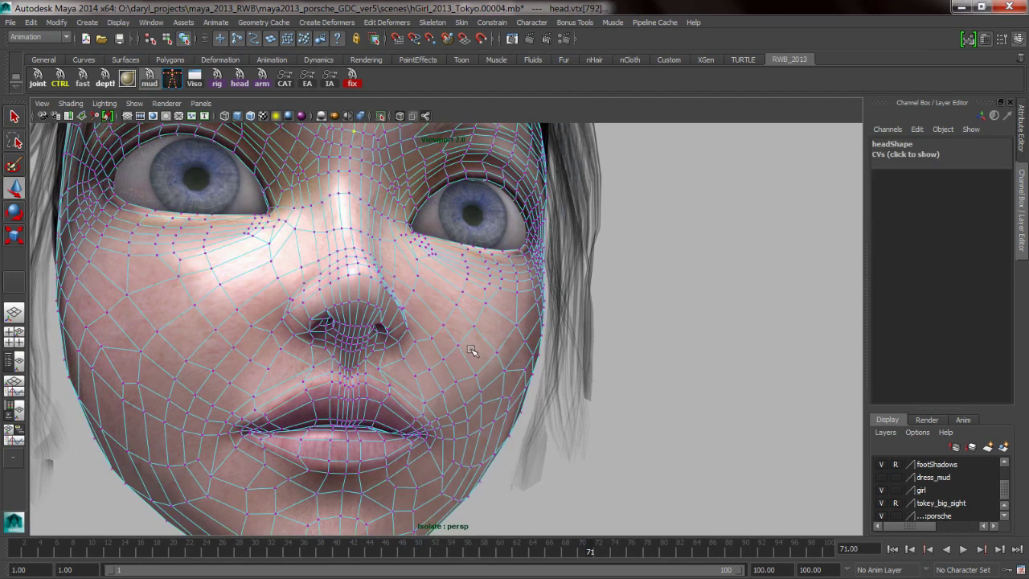
pyautogui.click(466, 353)
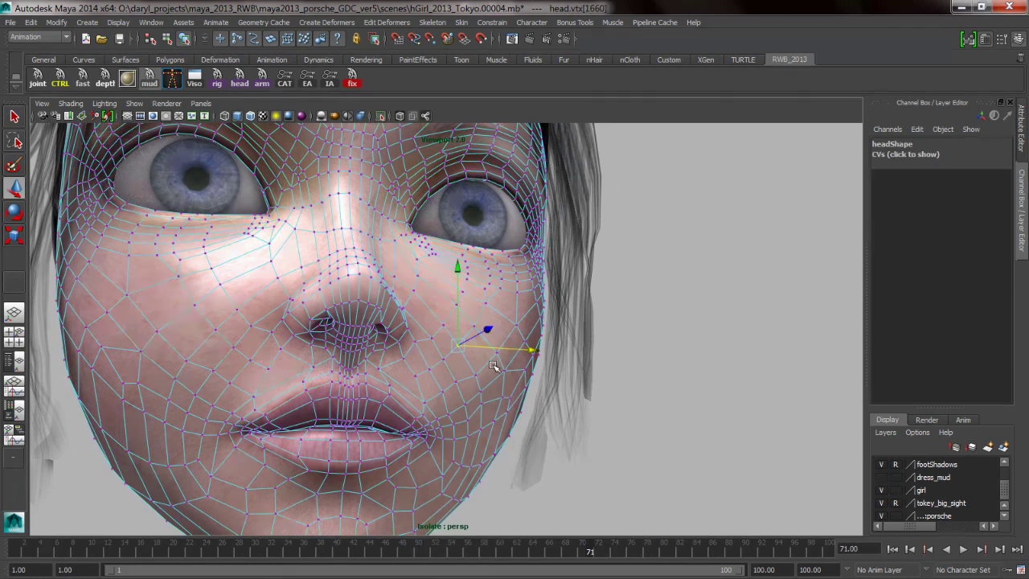
pyautogui.press('b')
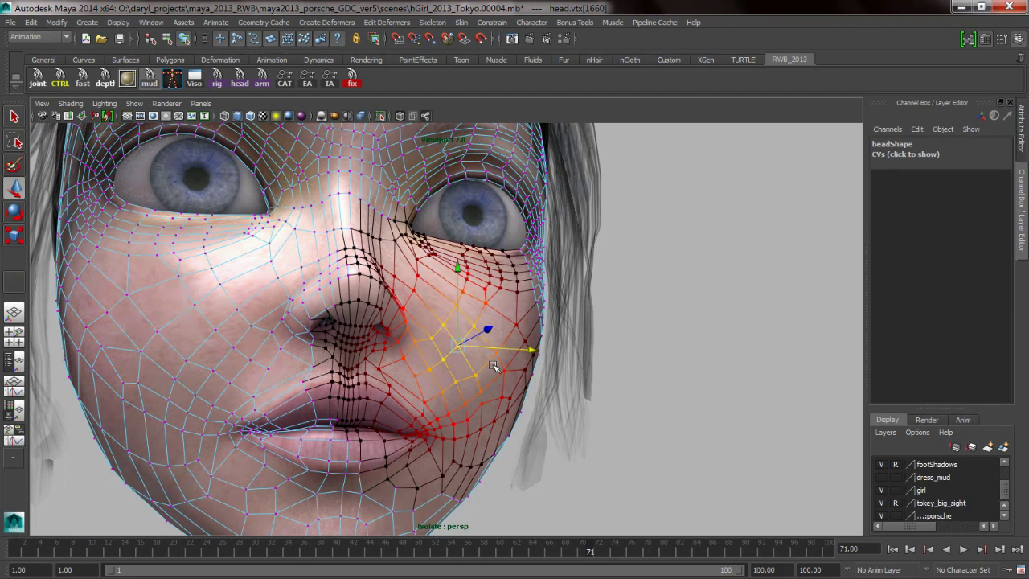
# - Adjust the Soft Selection falloff around the cheek vertex, reducing the falloff radius to 1.91
pyautogui.press('b')
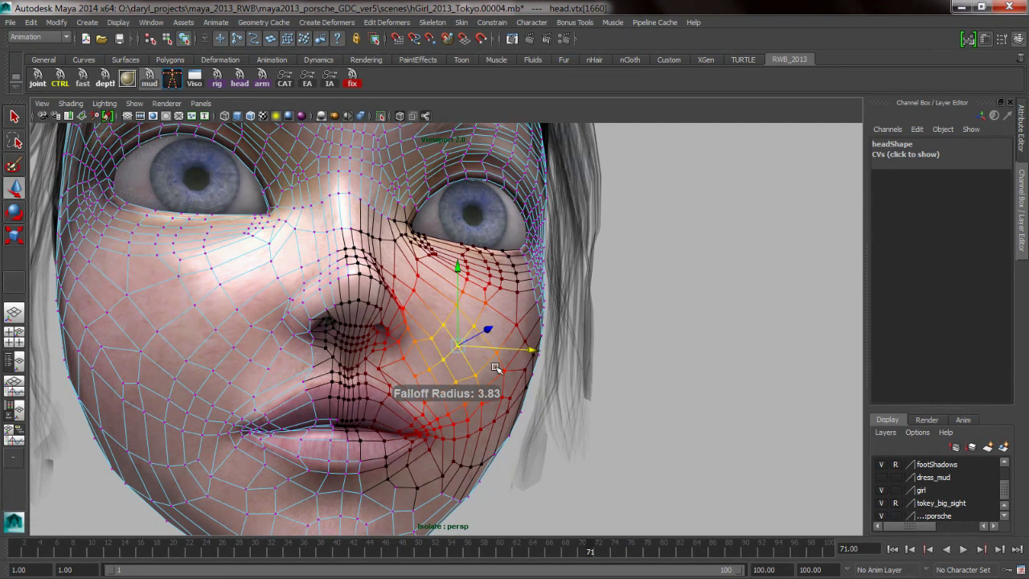
pyautogui.moveTo(495, 368)
pyautogui.mouseDown()
pyautogui.moveTo(517, 372)
pyautogui.moveTo(467, 370)
pyautogui.moveTo(520, 368)
pyautogui.moveTo(490, 370)
pyautogui.mouseUp()
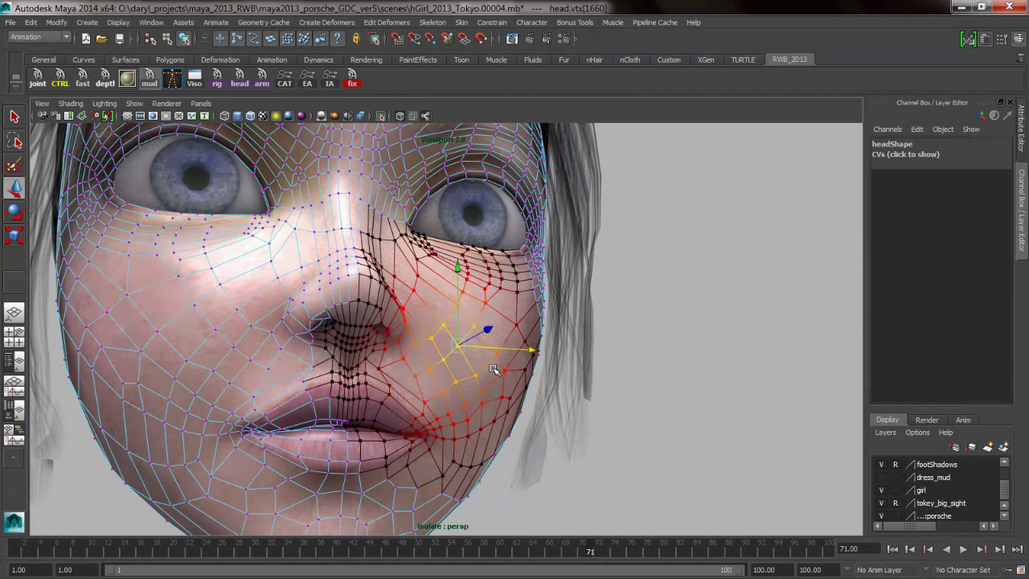
pyautogui.press('b')
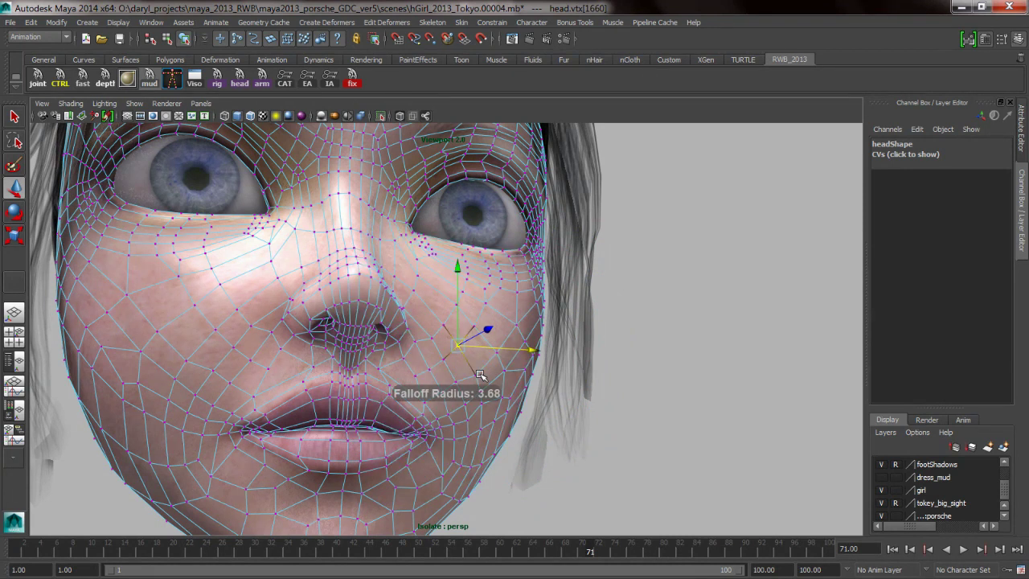
pyautogui.moveTo(483, 375); pyautogui.dragTo(569, 381)
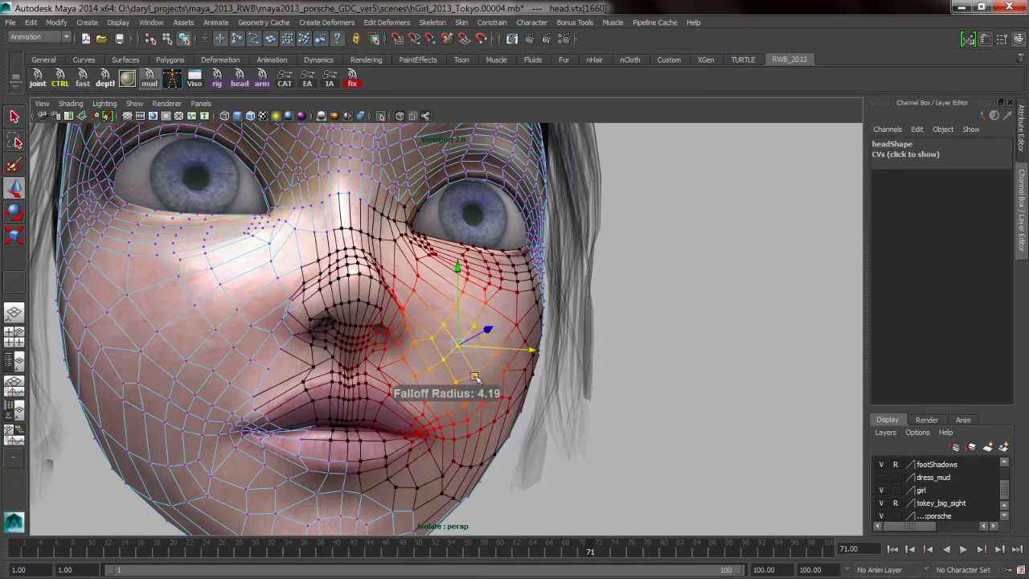
pyautogui.moveTo(474, 376); pyautogui.dragTo(598, 377)
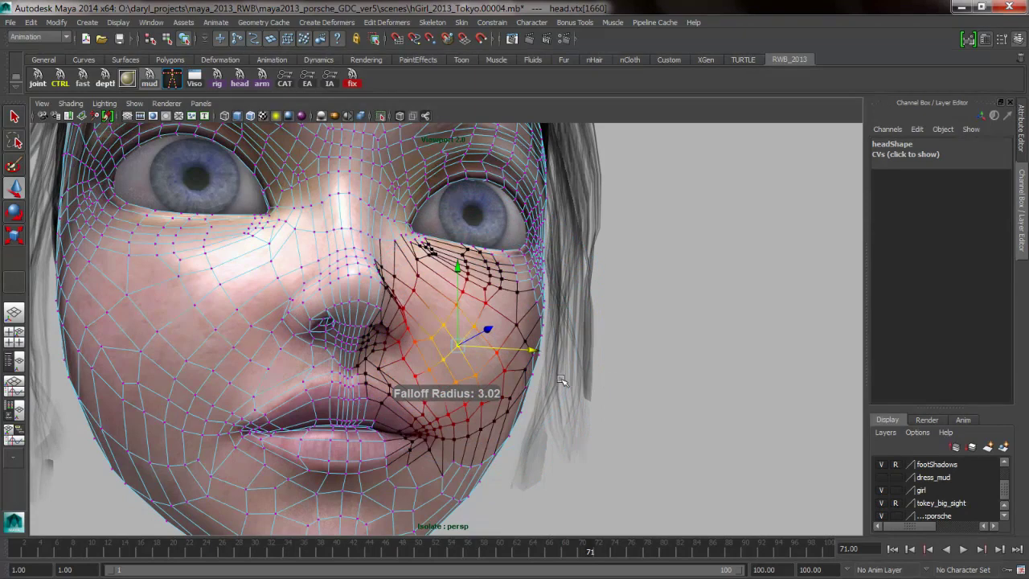
pyautogui.moveTo(523, 378); pyautogui.dragTo(480, 379)
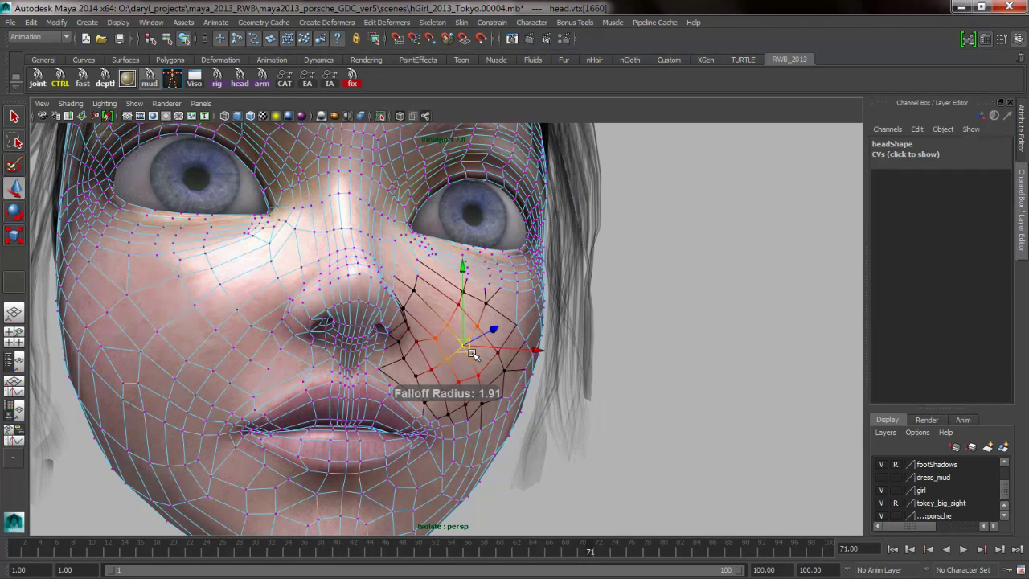
# - Return the head mesh to object selection and clear the selection
pyautogui.moveTo(435, 317); pyautogui.dragTo(482, 270, button='right')
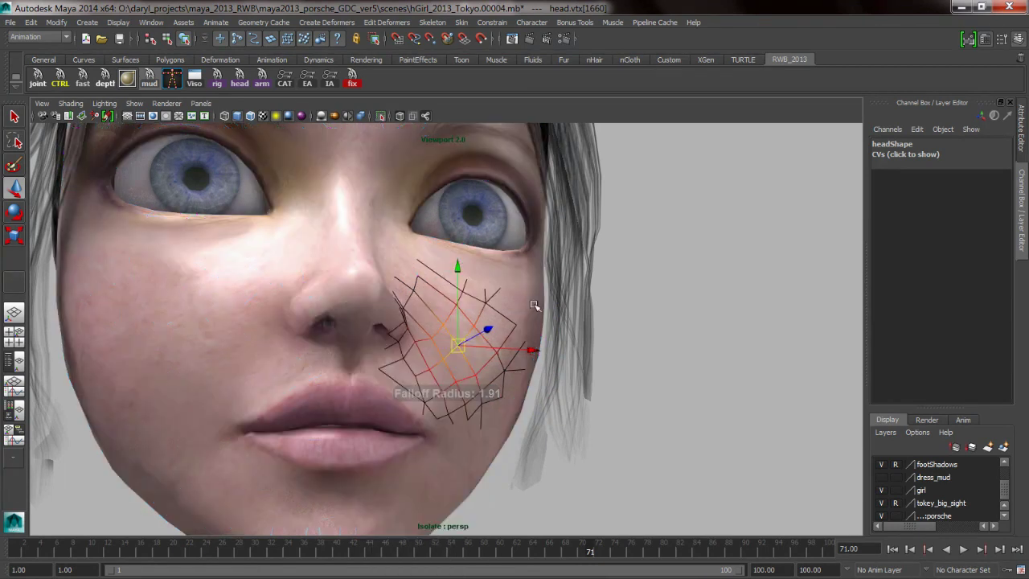
pyautogui.click(693, 344)
pyautogui.keyDown('alt'); pyautogui.moveTo(514, 341); pyautogui.dragTo(528, 364); pyautogui.keyUp('alt')
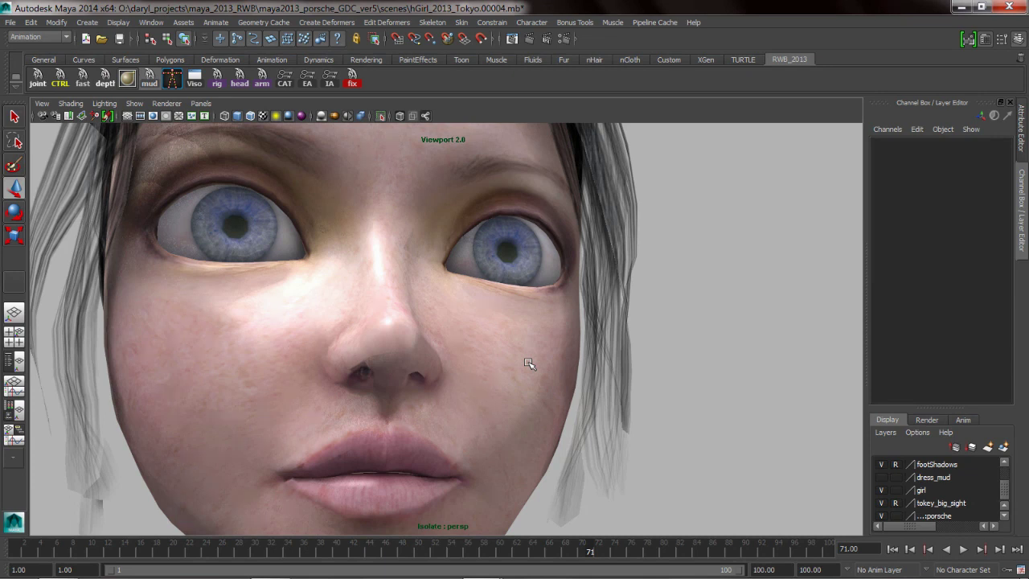
# - With Soft Selection off, select the head's centre-line edges from between the brows down to the tip of the nose
pyautogui.click(429, 361)
pyautogui.keyDown('alt'); pyautogui.moveTo(430, 362); pyautogui.dragTo(471, 374); pyautogui.keyUp('alt')
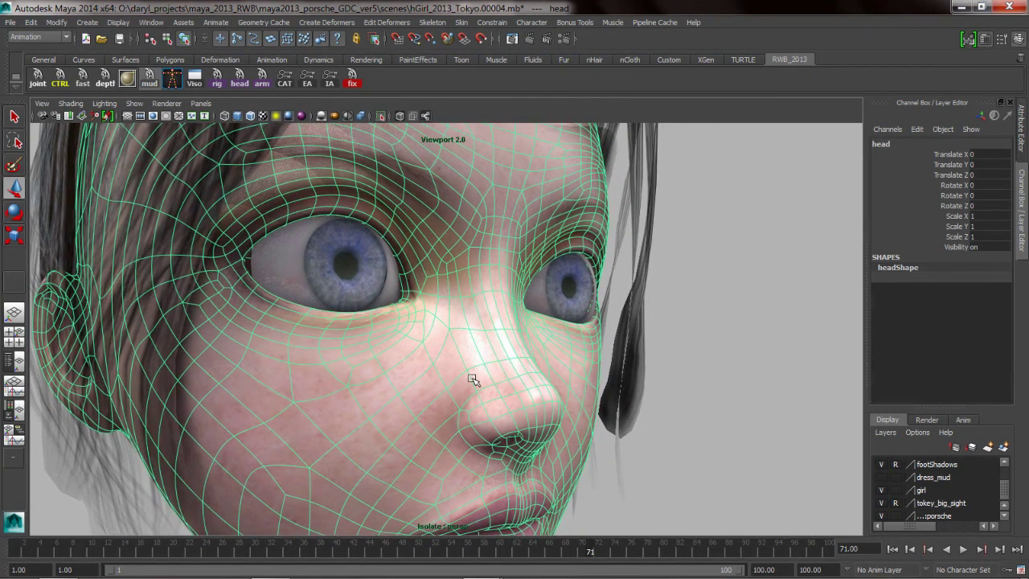
pyautogui.moveTo(507, 244); pyautogui.dragTo(514, 204, button='right')
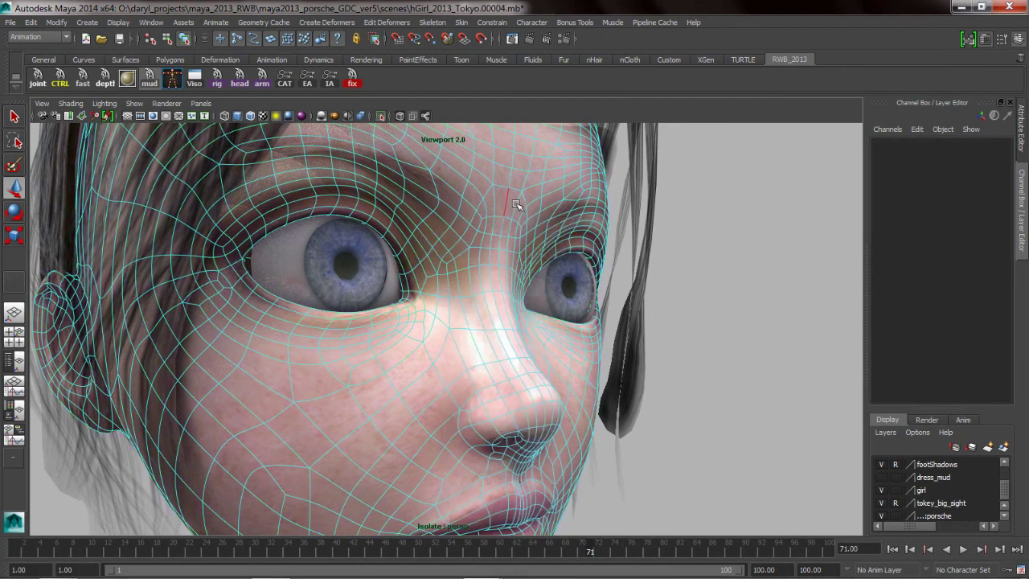
pyautogui.click(515, 207)
pyautogui.press('b')
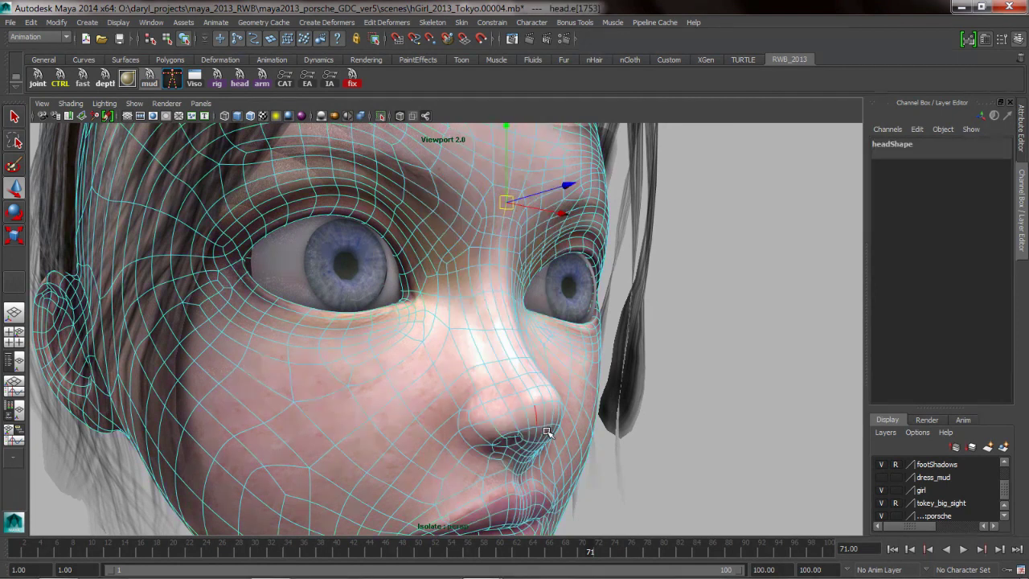
pyautogui.keyDown('alt'); pyautogui.moveTo(554, 428); pyautogui.dragTo(489, 435); pyautogui.keyUp('alt')
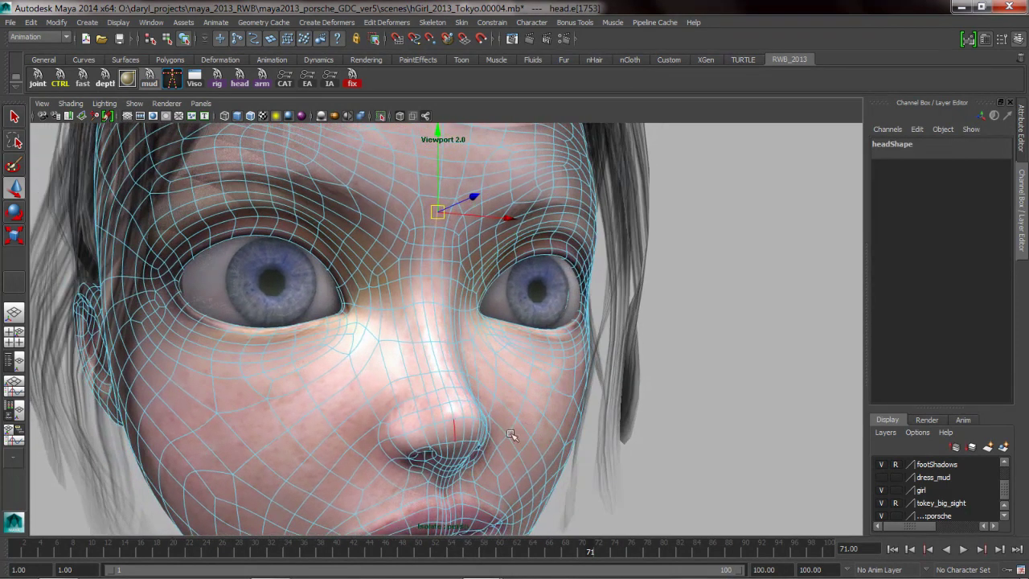
pyautogui.doubleClick(473, 440)
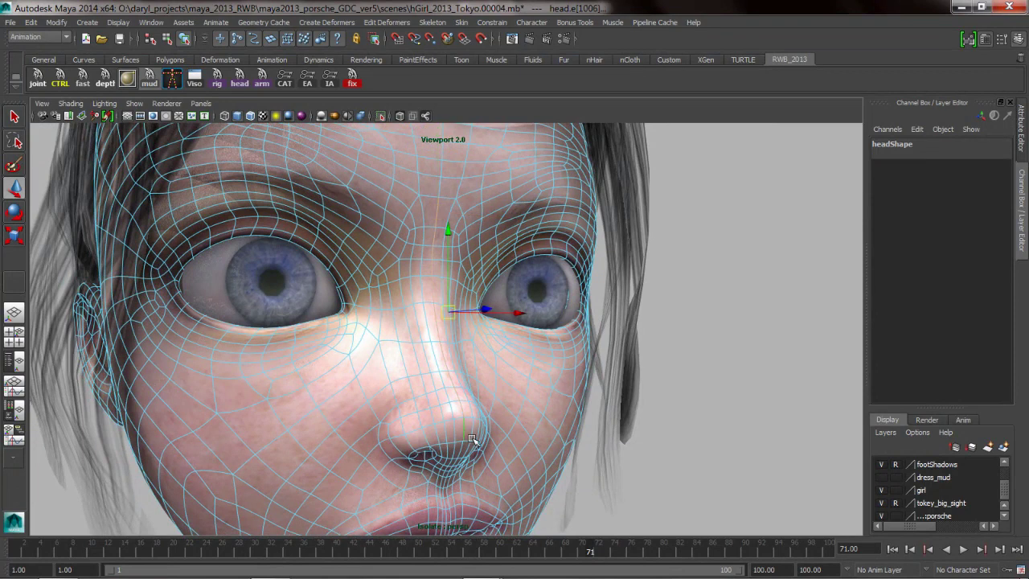
# - Convert the selected edges along the nose bridge into a curve
pyautogui.keyDown('alt'); pyautogui.moveTo(473, 439); pyautogui.dragTo(511, 408); pyautogui.keyUp('alt')
pyautogui.keyDown('alt'); pyautogui.moveTo(513, 311); pyautogui.dragTo(502, 311, button='middle'); pyautogui.keyUp('alt')
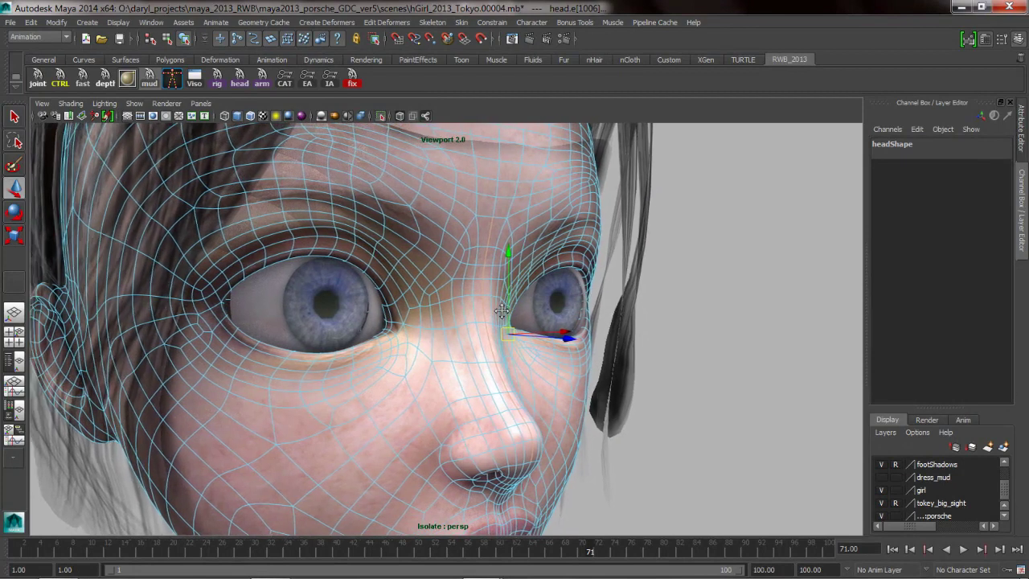
pyautogui.keyDown('alt'); pyautogui.moveTo(502, 311); pyautogui.dragTo(364, 211); pyautogui.keyUp('alt')
pyautogui.press('space')
pyautogui.moveTo(221, 159); pyautogui.dragTo(230, 363)
pyautogui.moveTo(301, 368); pyautogui.dragTo(402, 409)
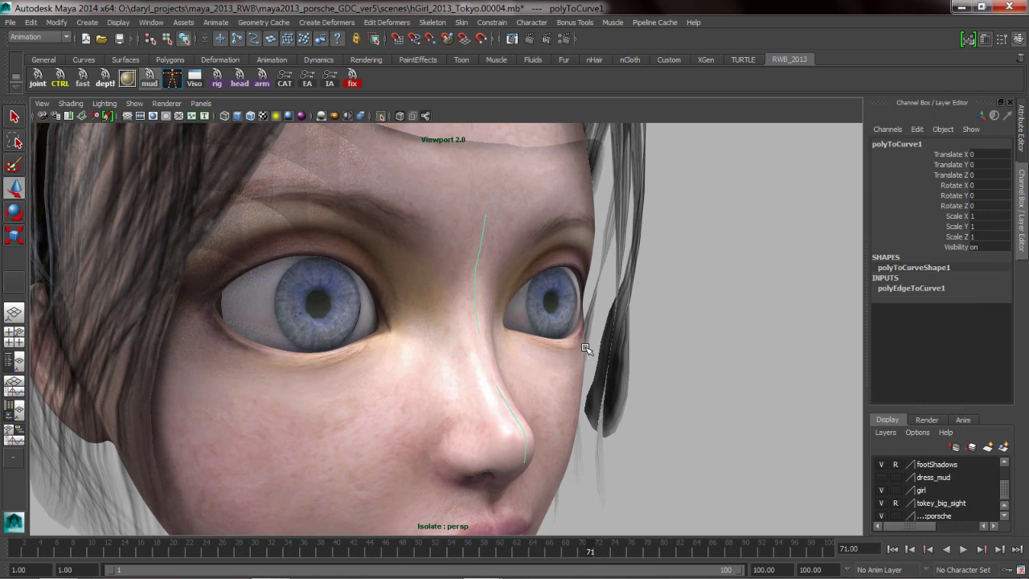
# - Delete the construction history of the new nose-bridge curve
pyautogui.press('space')
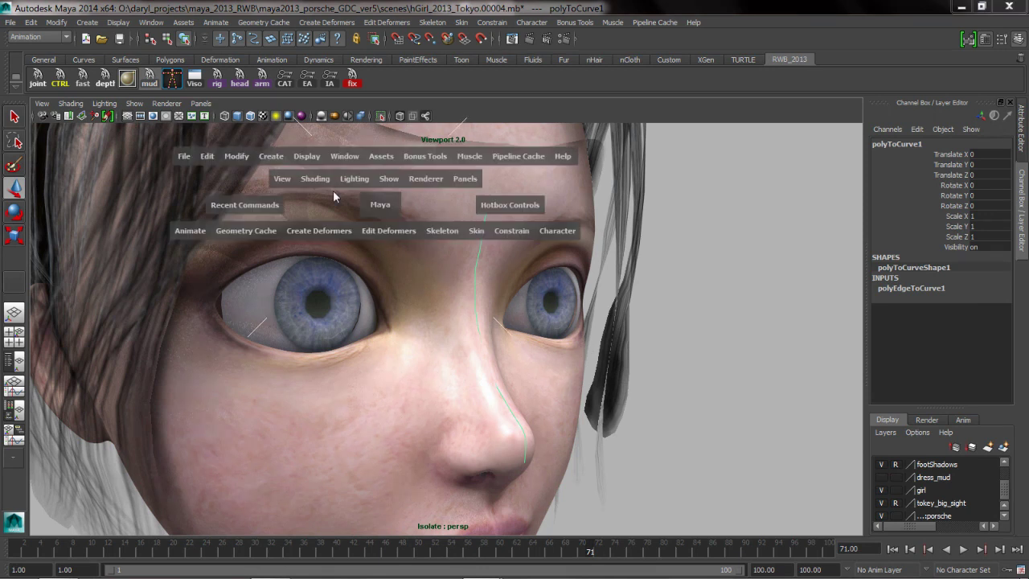
pyautogui.click(208, 157)
pyautogui.moveTo(236, 294)
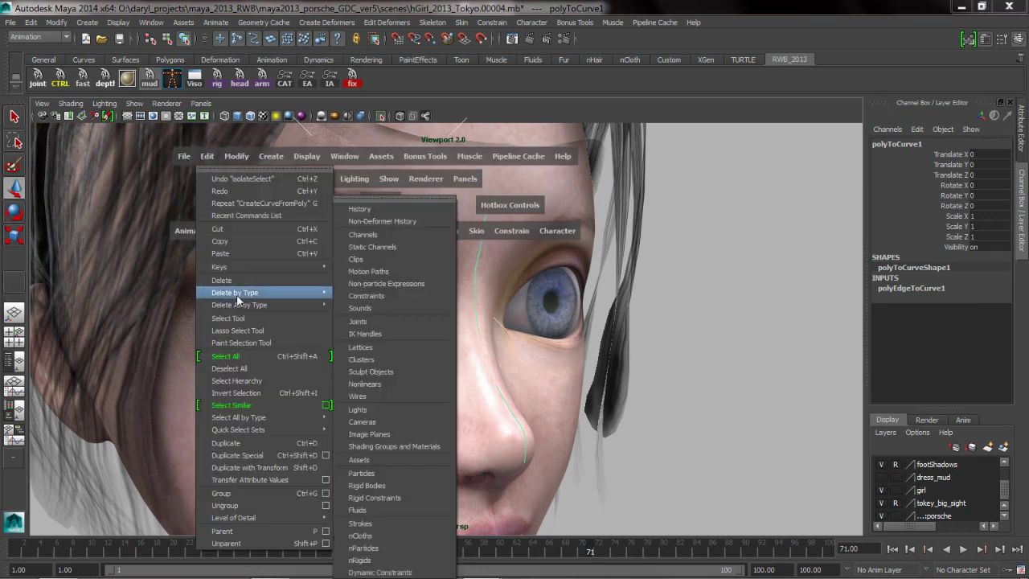
pyautogui.click(359, 300)
# - Switch to the Surfaces menu set and apply Rebuild Curve to the nose-bridge curve
pyautogui.keyDown('alt'); pyautogui.moveTo(619, 340); pyautogui.dragTo(533, 336); pyautogui.keyUp('alt')
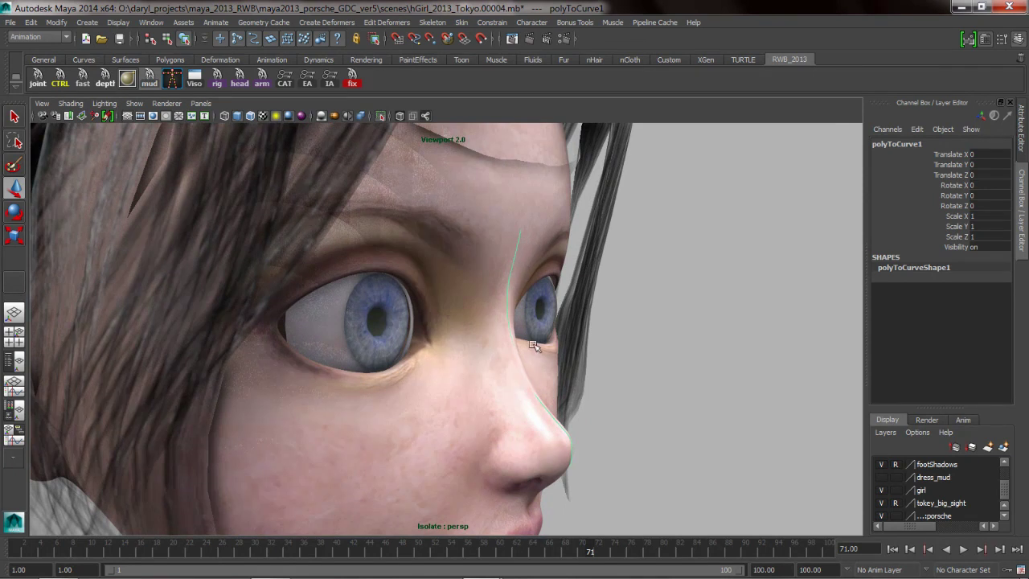
pyautogui.keyDown('alt'); pyautogui.moveTo(551, 431); pyautogui.dragTo(469, 348); pyautogui.keyUp('alt')
pyautogui.press('space')
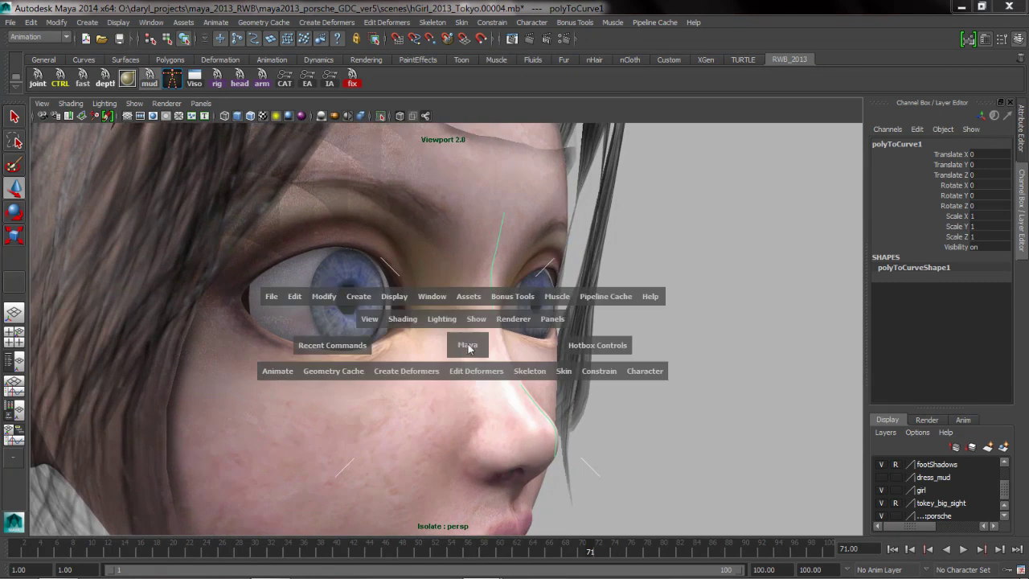
pyautogui.moveTo(591, 346); pyautogui.dragTo(640, 334)
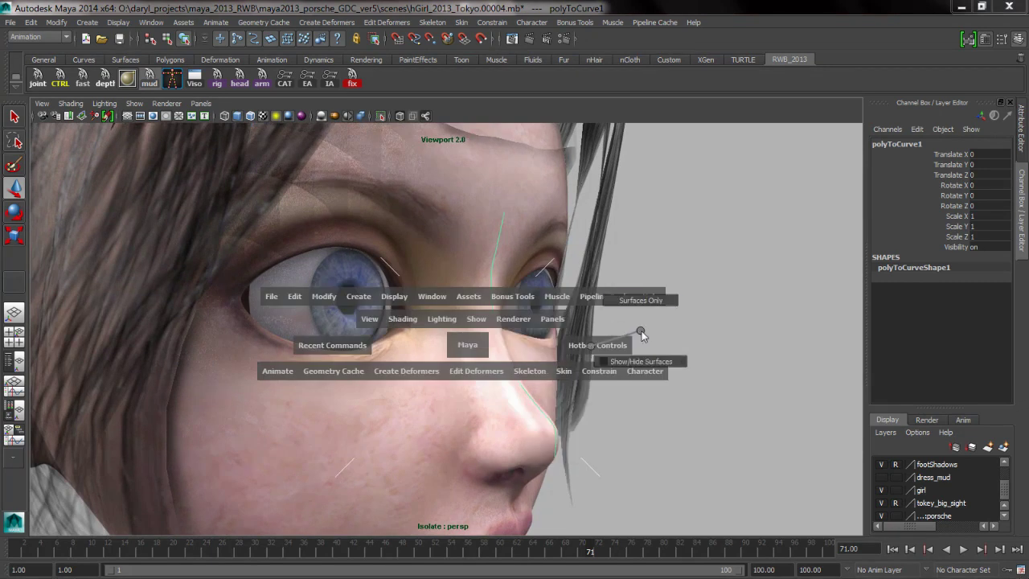
pyautogui.moveTo(641, 291); pyautogui.dragTo(640, 290)
pyautogui.click(413, 370)
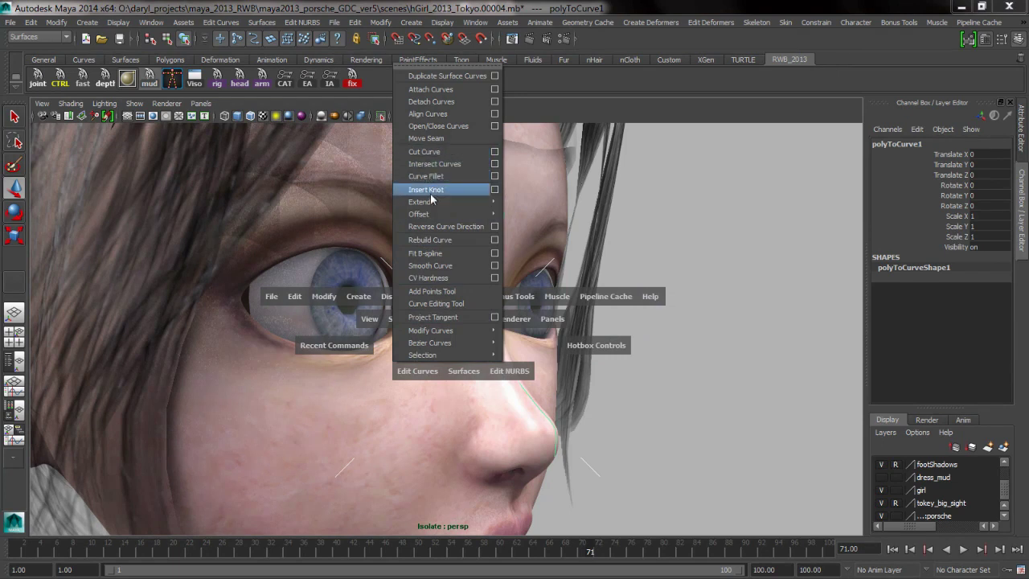
pyautogui.click(438, 238)
# - Switch to component selection and show the control vertices of the nose-bridge curve
pyautogui.keyDown('alt'); pyautogui.moveTo(526, 352); pyautogui.dragTo(517, 370, button='middle'); pyautogui.keyUp('alt')
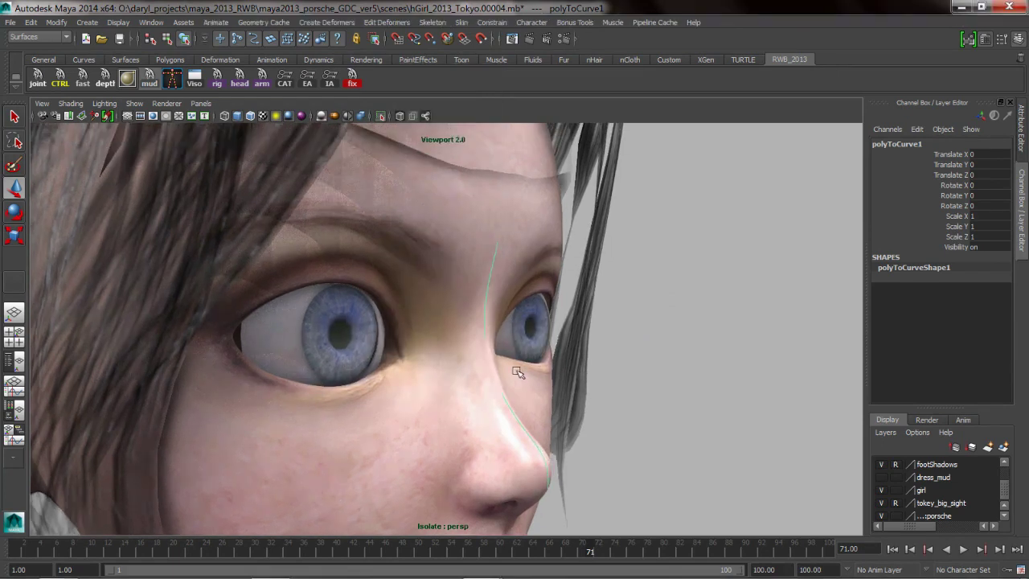
pyautogui.keyDown('alt'); pyautogui.moveTo(517, 370); pyautogui.dragTo(533, 374, button='right'); pyautogui.keyUp('alt')
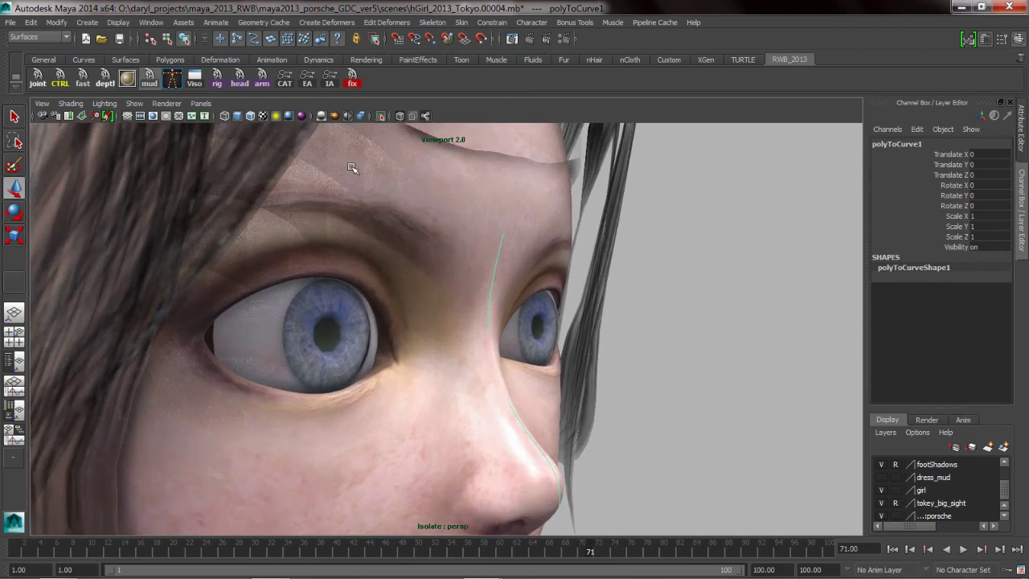
pyautogui.rightClick(502, 253)
pyautogui.click(168, 38)
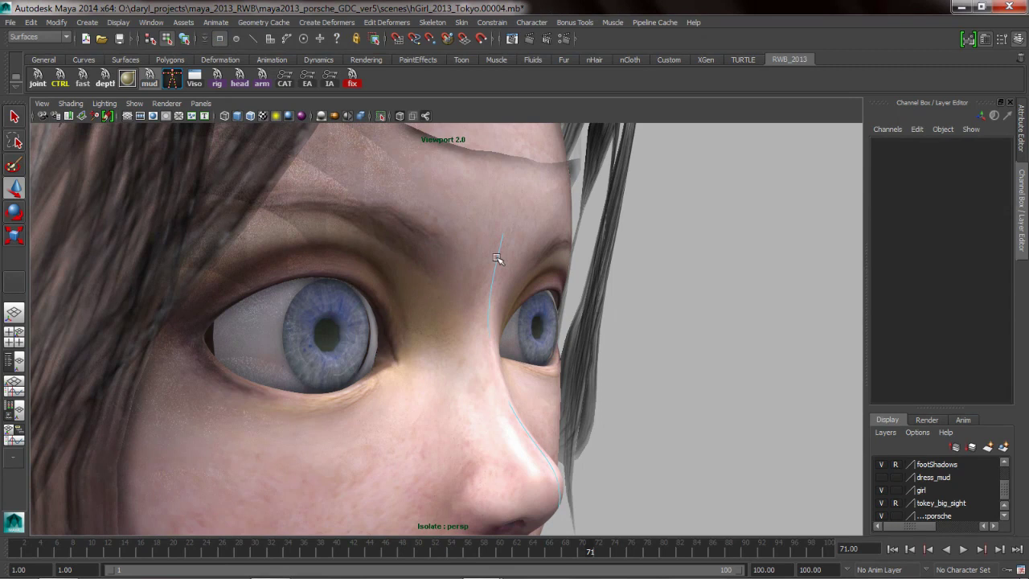
pyautogui.press('space')
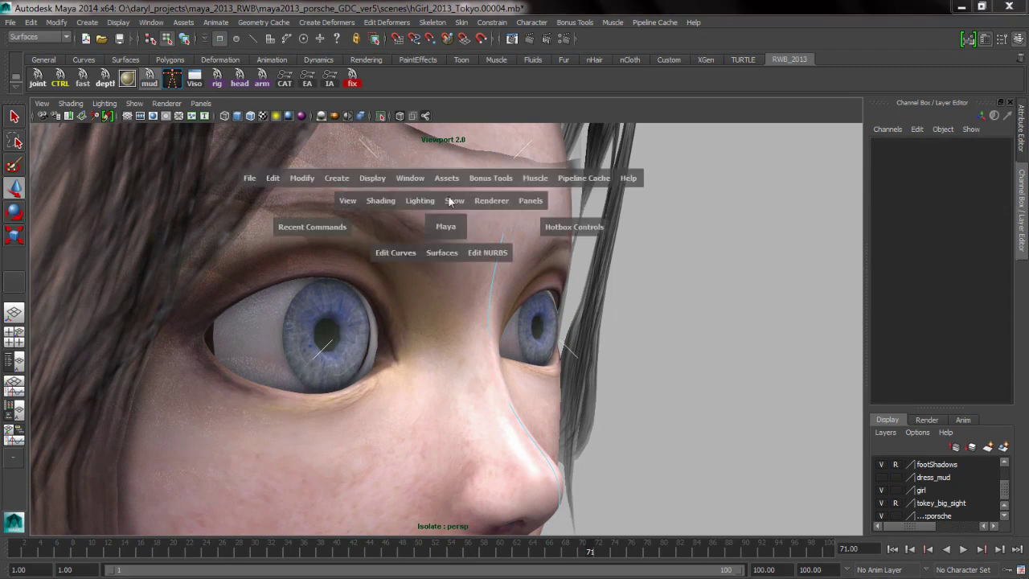
pyautogui.moveTo(450, 201); pyautogui.dragTo(482, 153)
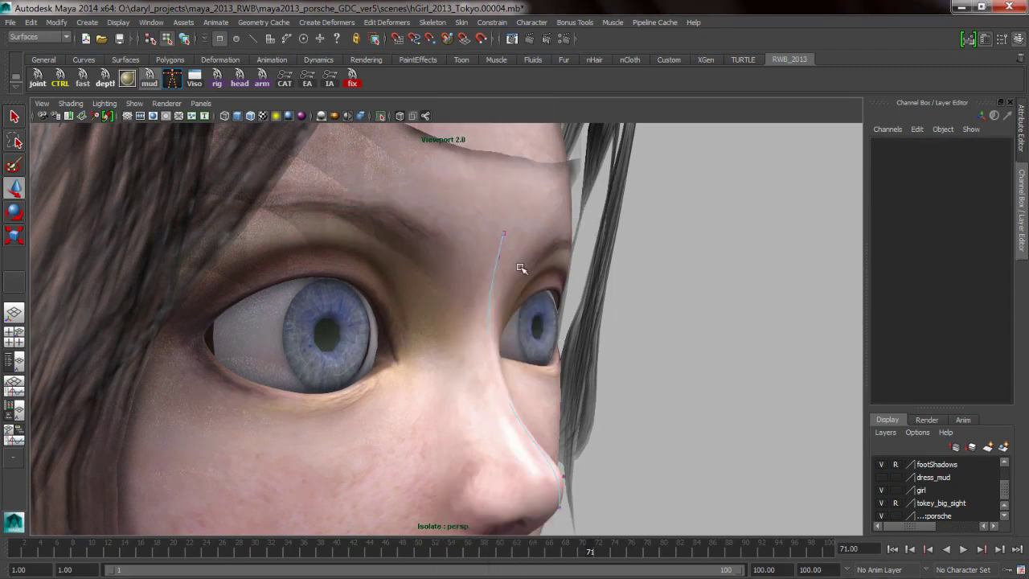
# - Select the curve's uppermost CV, pick-walk to cv[3] and nudge that CV with the Move tool
pyautogui.click(513, 245)
pyautogui.press('Right')
pyautogui.press('Right')
pyautogui.press('Right')
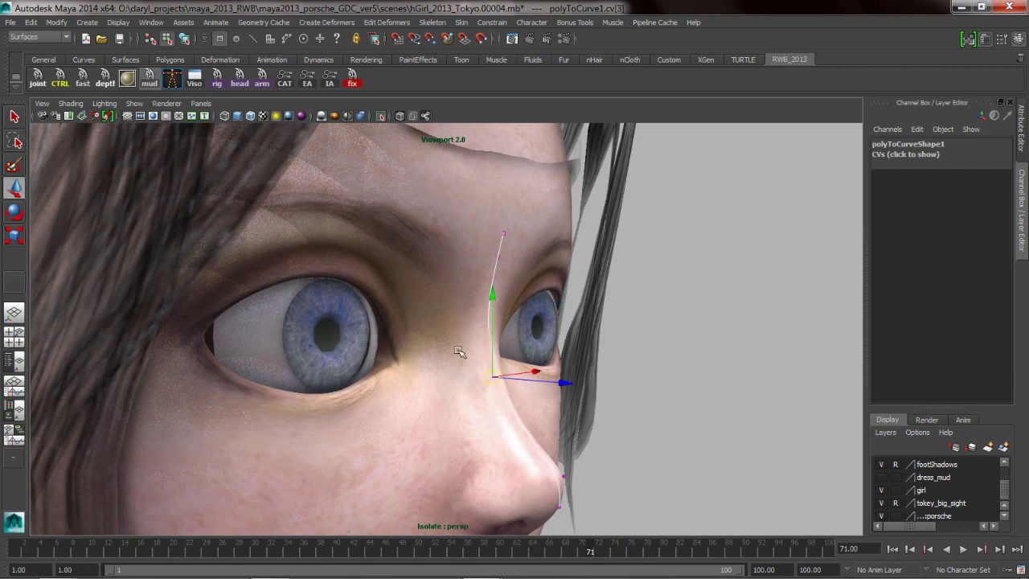
pyautogui.moveTo(573, 392)
pyautogui.mouseDown()
pyautogui.moveTo(620, 395)
pyautogui.moveTo(573, 396)
pyautogui.mouseUp()
# - Return the nose-bridge curve to object selection and deselect it
pyautogui.moveTo(450, 285); pyautogui.dragTo(513, 256, button='right')
pyautogui.click(531, 267)
pyautogui.click(700, 287)
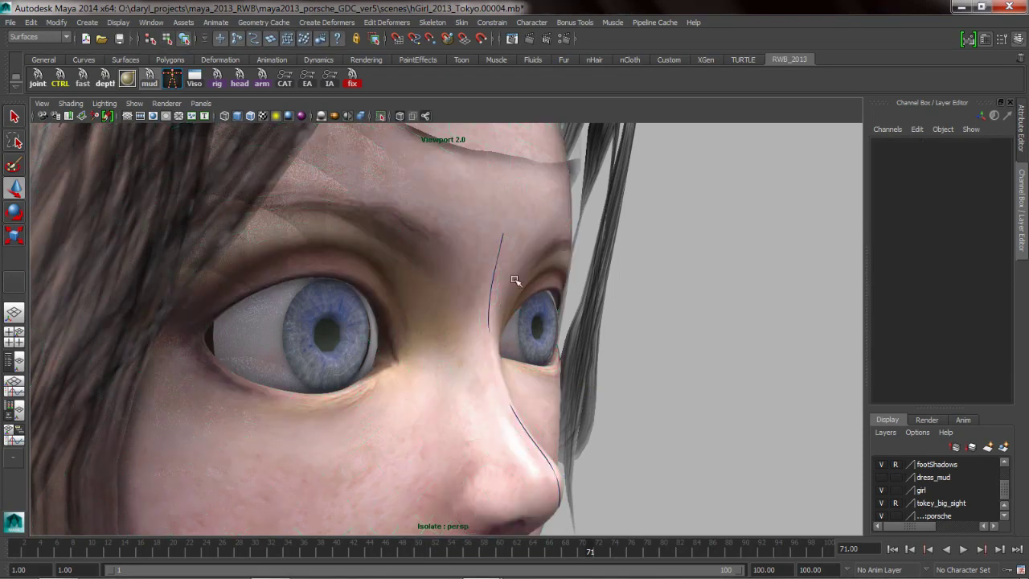
# - Switch to the Animation menu set and apply the Wire Tool to the head mesh with the nose-bridge curve as the wire
pyautogui.press('space')
pyautogui.press('F2')
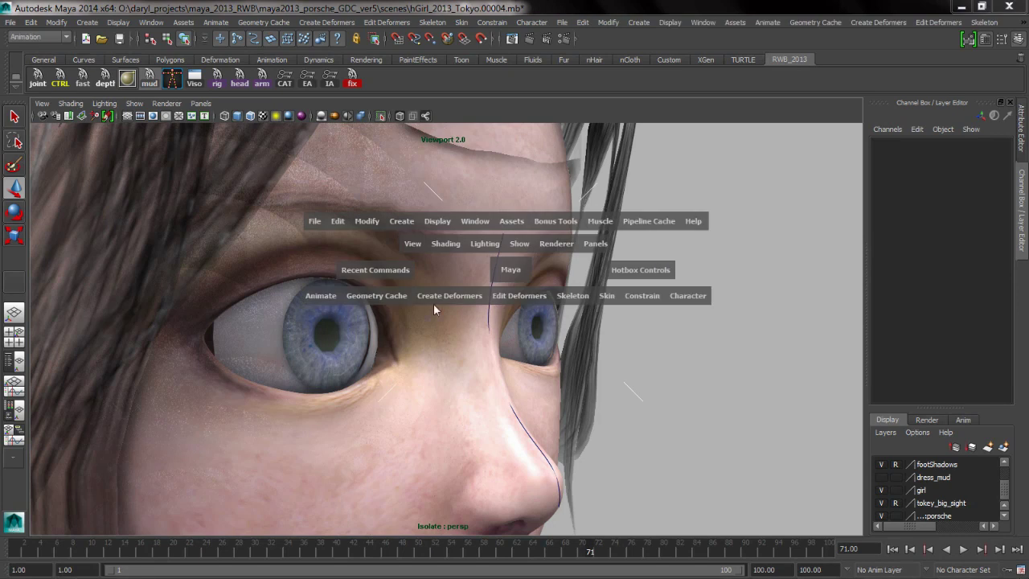
pyautogui.moveTo(431, 297); pyautogui.dragTo(470, 449)
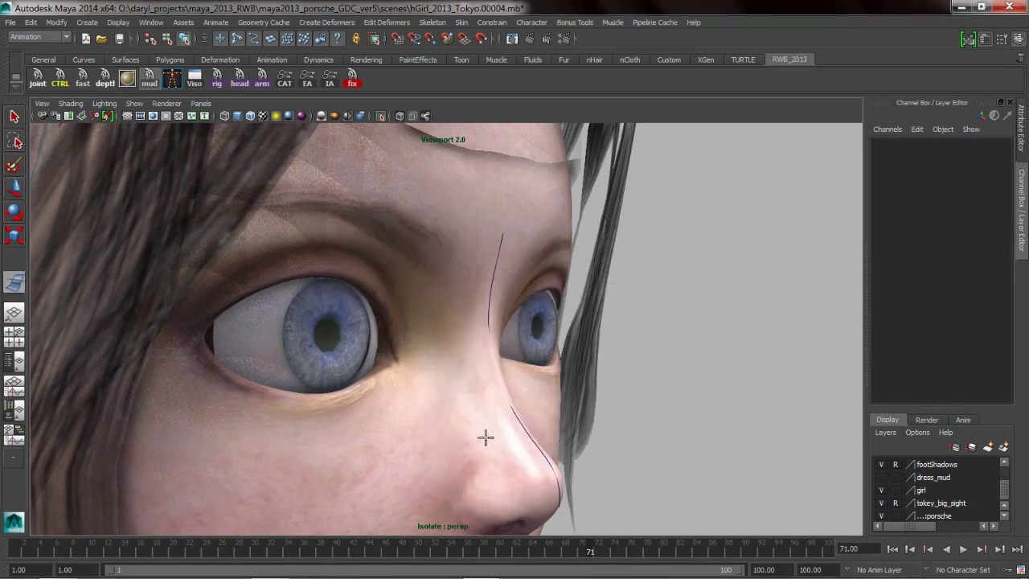
pyautogui.click(486, 437)
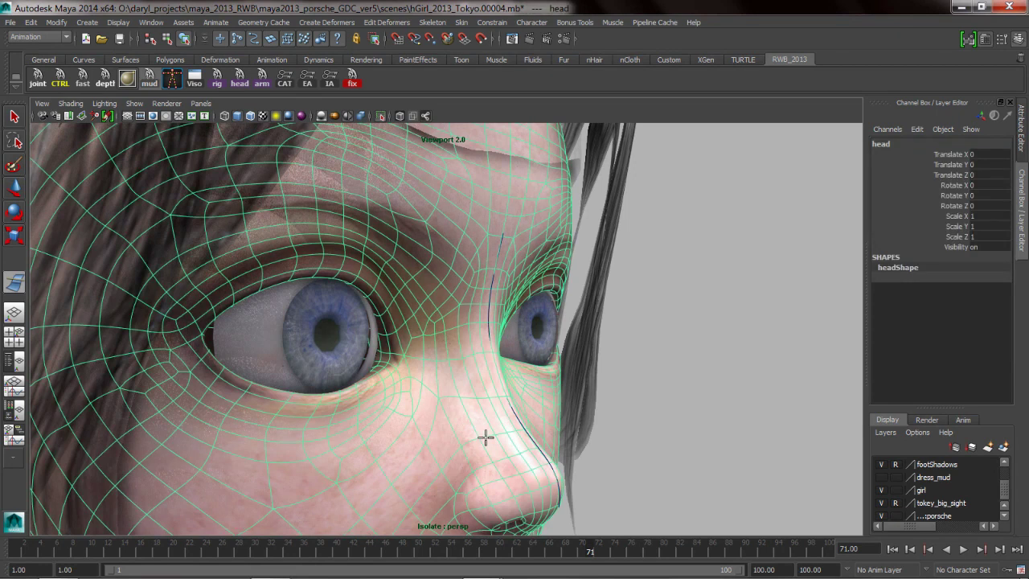
pyautogui.click(527, 426)
pyautogui.press('w')
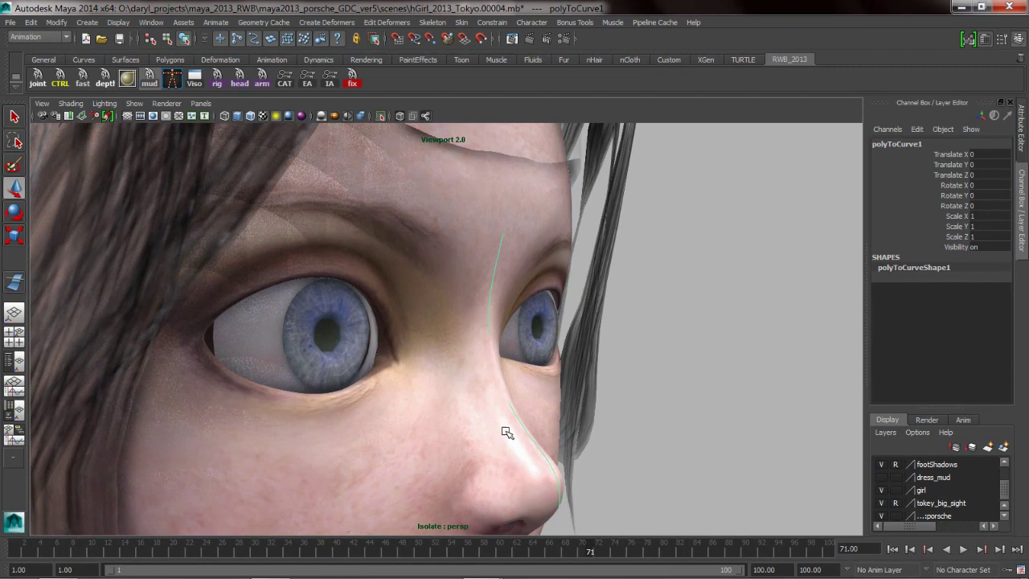
# - Show the nose-bridge curve's control vertices, pick-walk to cv[3] and pull it forward along the Z axis with the Move tool
pyautogui.click(167, 38)
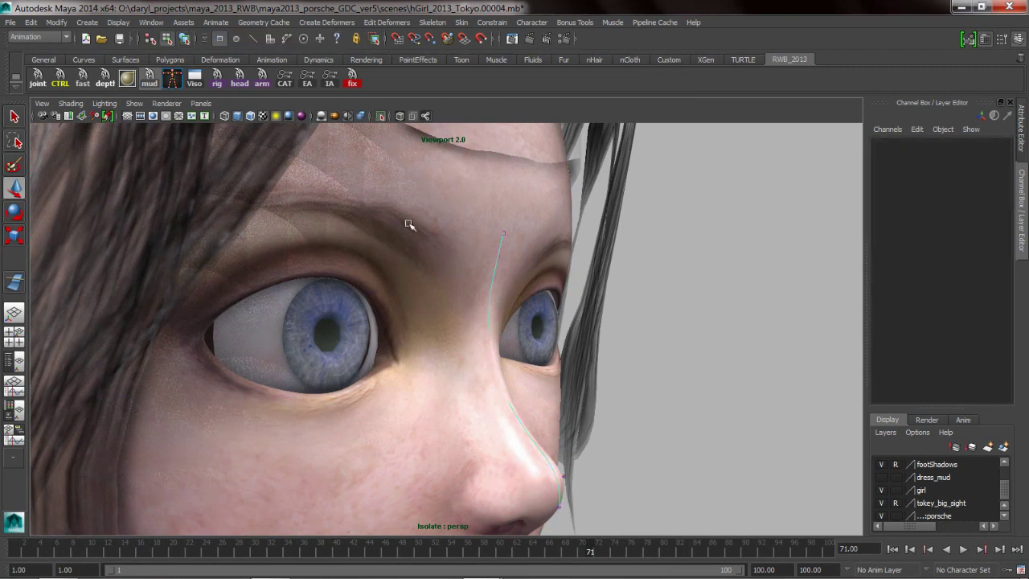
pyautogui.click(500, 259)
pyautogui.press('Right')
pyautogui.press('Right')
pyautogui.press('Right')
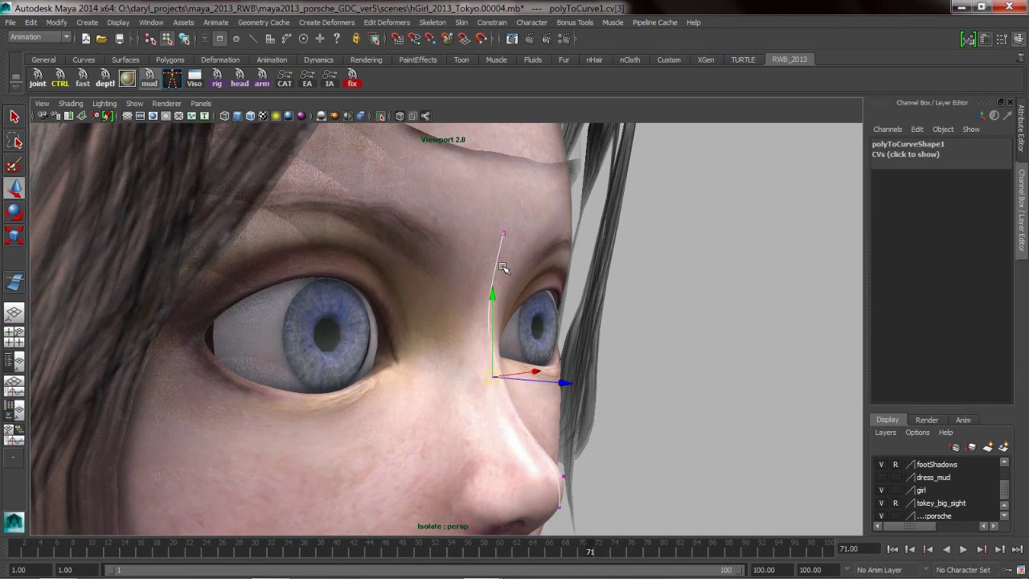
pyautogui.moveTo(602, 462); pyautogui.dragTo(630, 461)
pyautogui.press('Left')
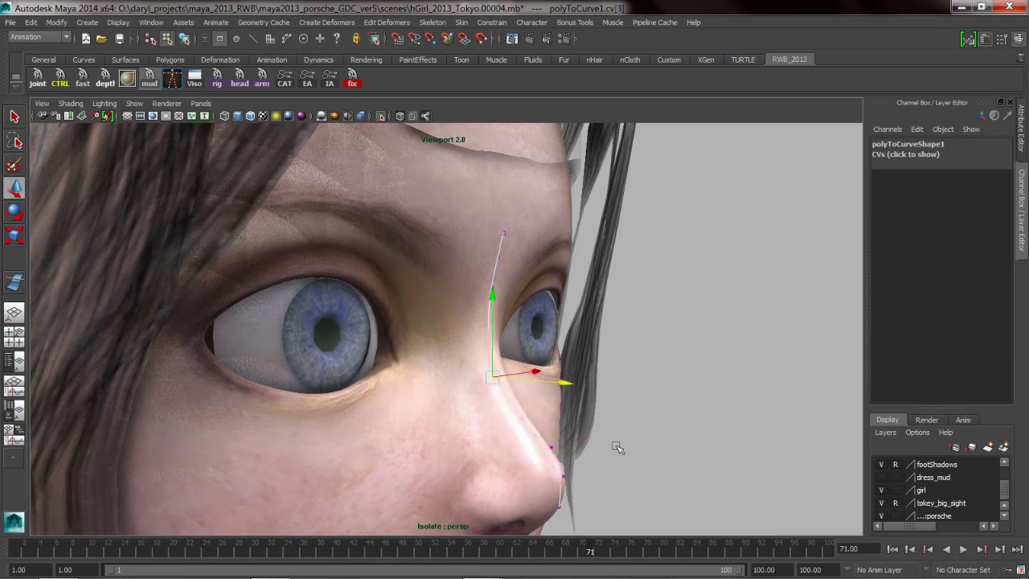
pyautogui.moveTo(569, 387); pyautogui.dragTo(615, 385)
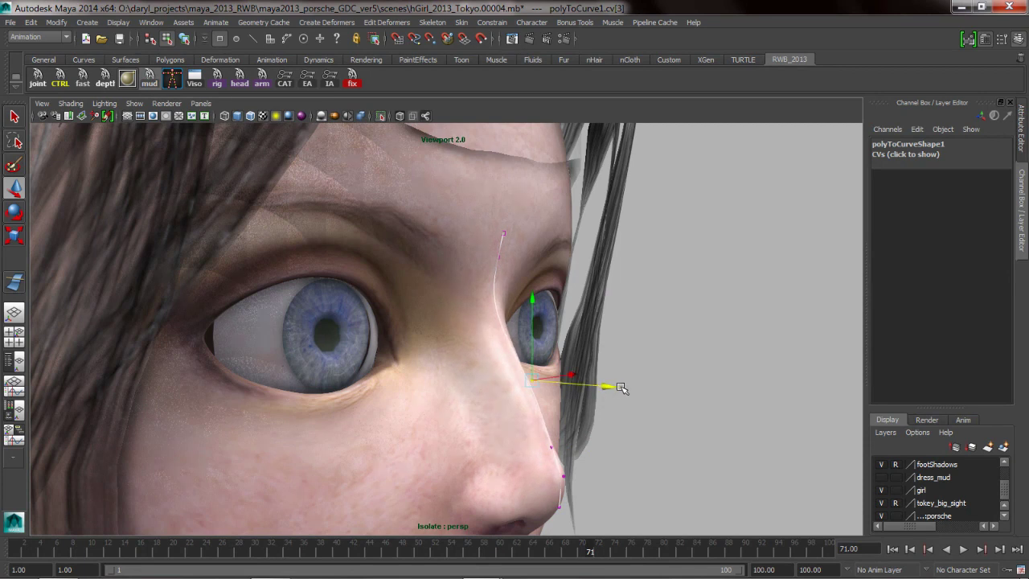
# - Push cv[2] back at the nose bridge and pull the CV just above the nose tip forward
pyautogui.press('Left')
pyautogui.moveTo(561, 303)
pyautogui.mouseDown()
pyautogui.moveTo(584, 308)
pyautogui.moveTo(552, 305)
pyautogui.mouseUp()
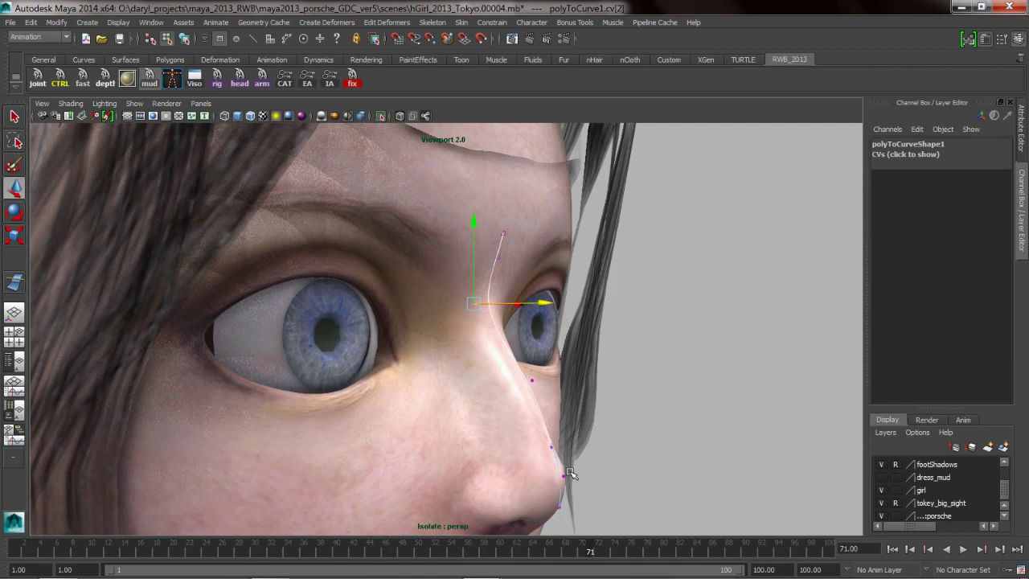
pyautogui.click(563, 457)
pyautogui.moveTo(632, 464); pyautogui.dragTo(661, 471)
pyautogui.moveTo(581, 381); pyautogui.dragTo(494, 362)
# - Return to object selection, select the head mesh and set wire1's Dropoff Distance[0] to 1.4 and Scale[0] to 0.8
pyautogui.click(467, 278)
pyautogui.press('F8')
pyautogui.click(505, 245)
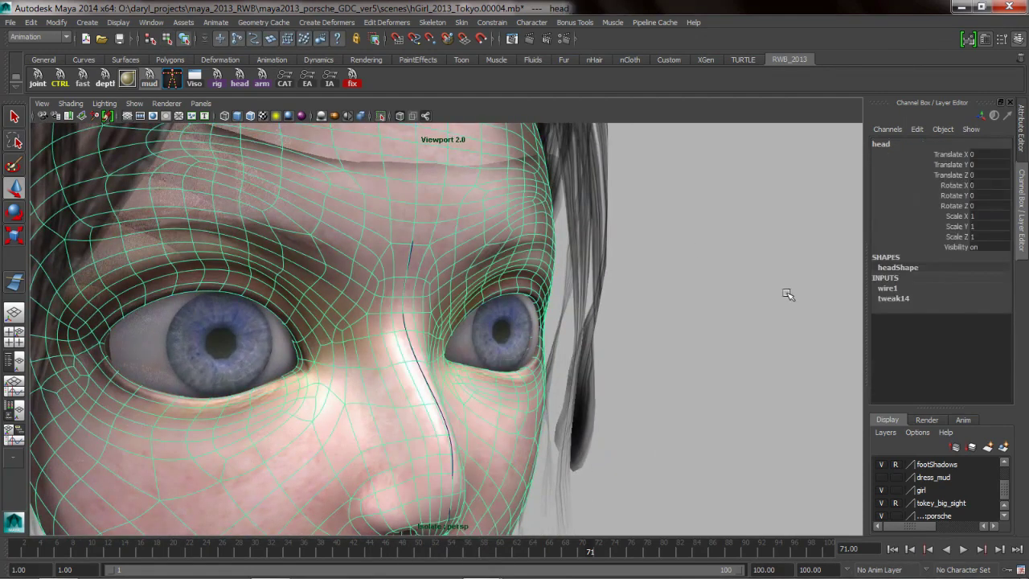
pyautogui.click(899, 289)
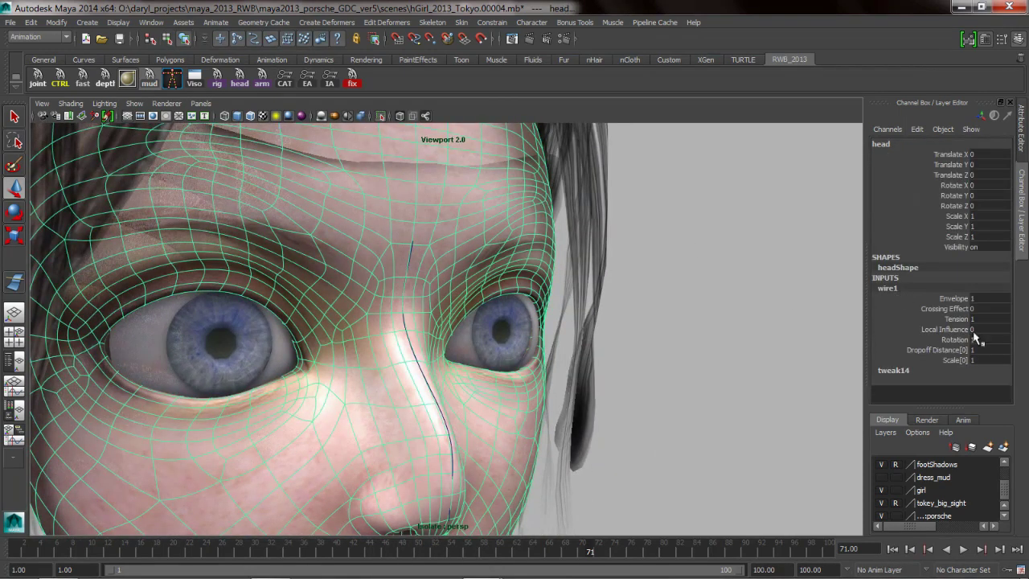
pyautogui.click(932, 350)
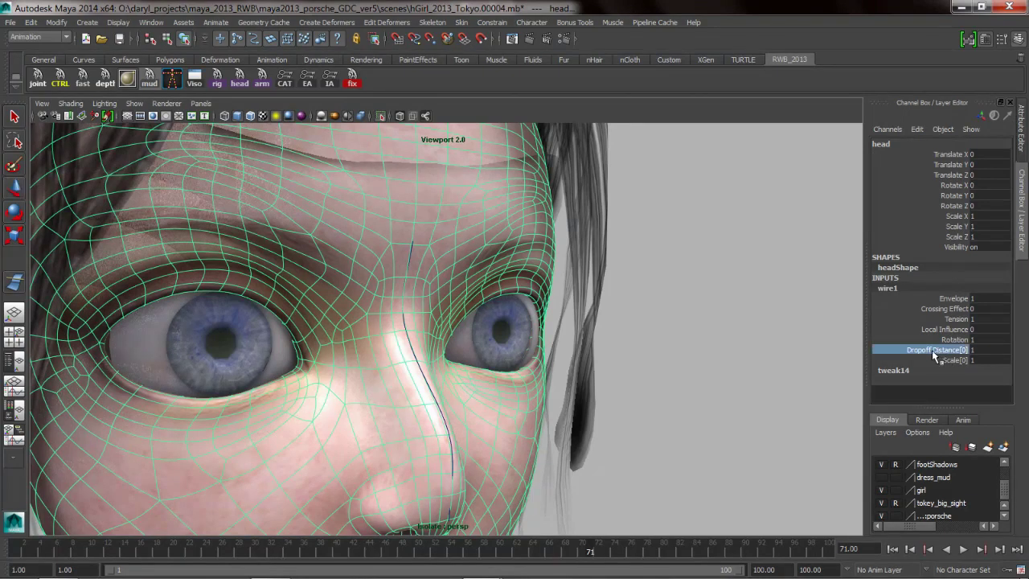
pyautogui.moveTo(689, 356)
pyautogui.mouseDown(button='middle')
pyautogui.moveTo(716, 361)
pyautogui.moveTo(719, 378)
pyautogui.mouseUp(button='middle')
pyautogui.click(954, 360)
# - Reselect the head mesh, start painting its wire1 weights and show the Paint Attributes Tool settings
pyautogui.keyDown('alt'); pyautogui.moveTo(676, 382); pyautogui.dragTo(620, 374); pyautogui.keyUp('alt')
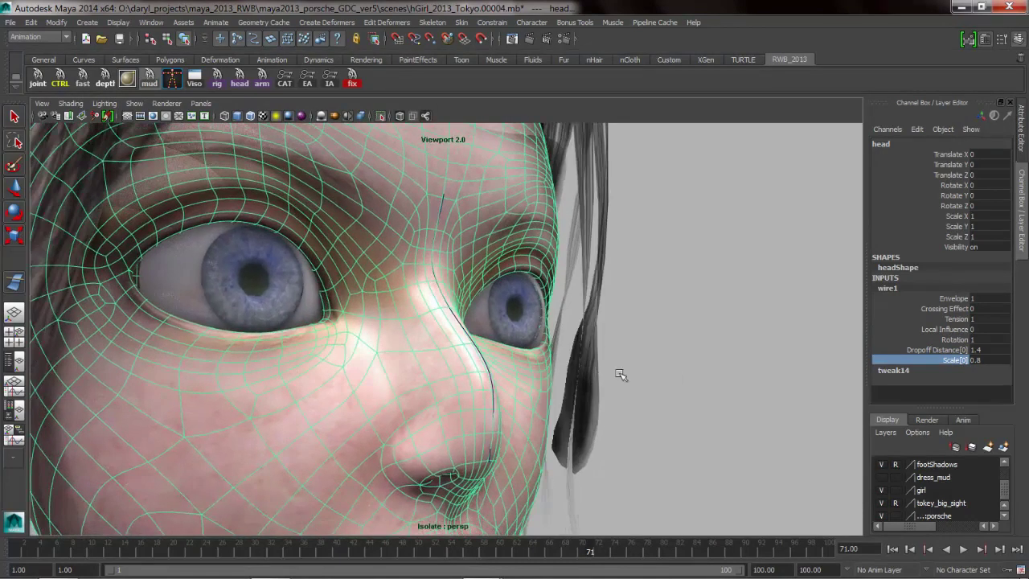
pyautogui.click(731, 369)
pyautogui.click(424, 364)
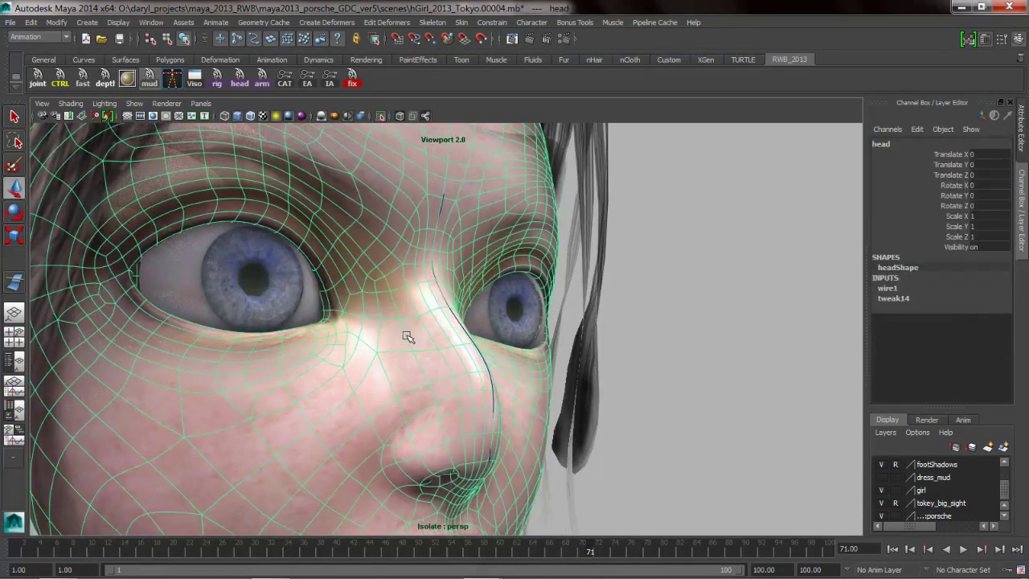
pyautogui.moveTo(408, 338)
pyautogui.mouseDown(button='right')
pyautogui.moveTo(413, 498)
pyautogui.moveTo(394, 455)
pyautogui.moveTo(496, 501)
pyautogui.moveTo(552, 504)
pyautogui.mouseUp(button='right')
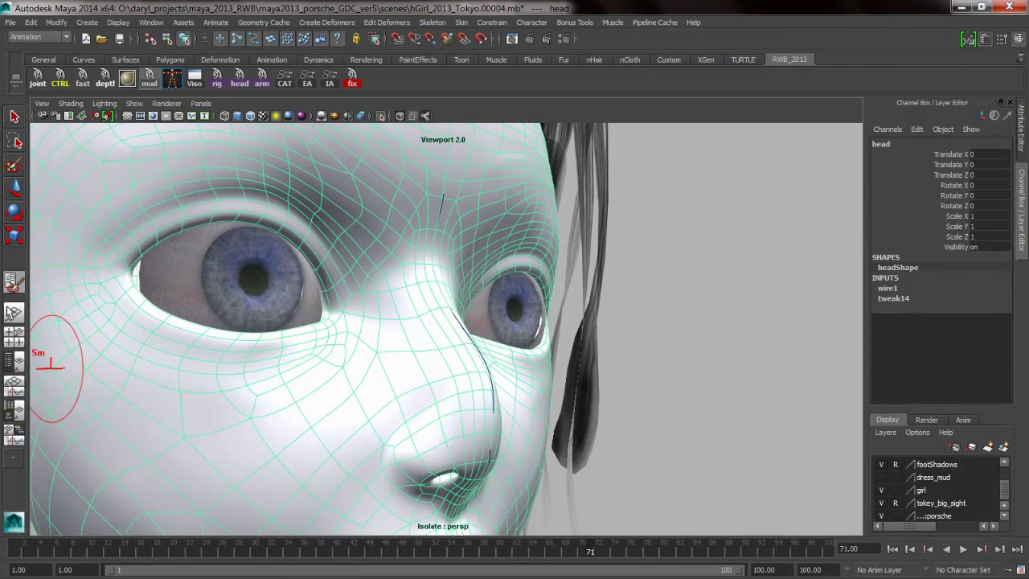
pyautogui.doubleClick(17, 288)
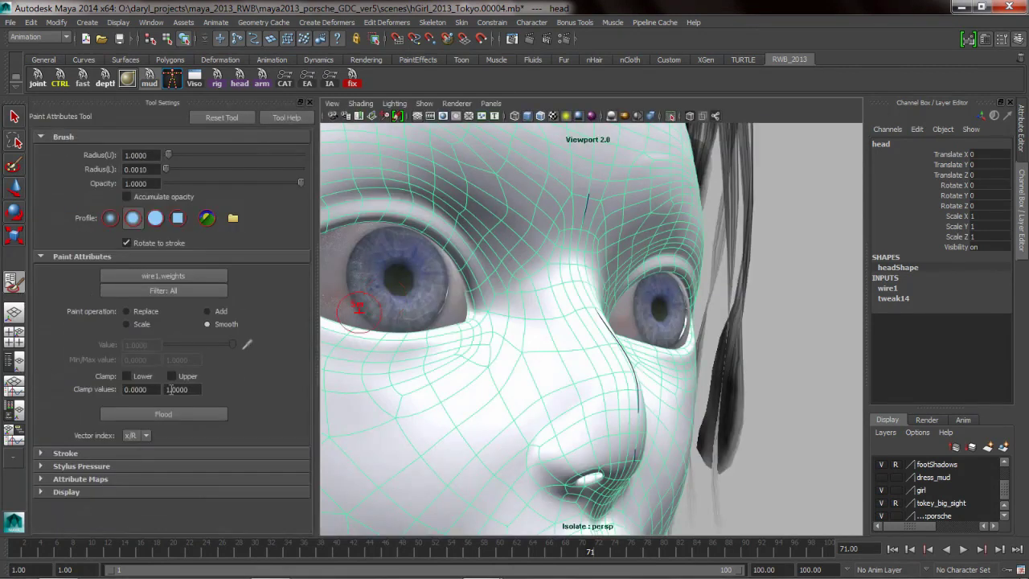
# - Flood the whole head's wire1 weights with value 0 using the Replace operation
pyautogui.click(134, 312)
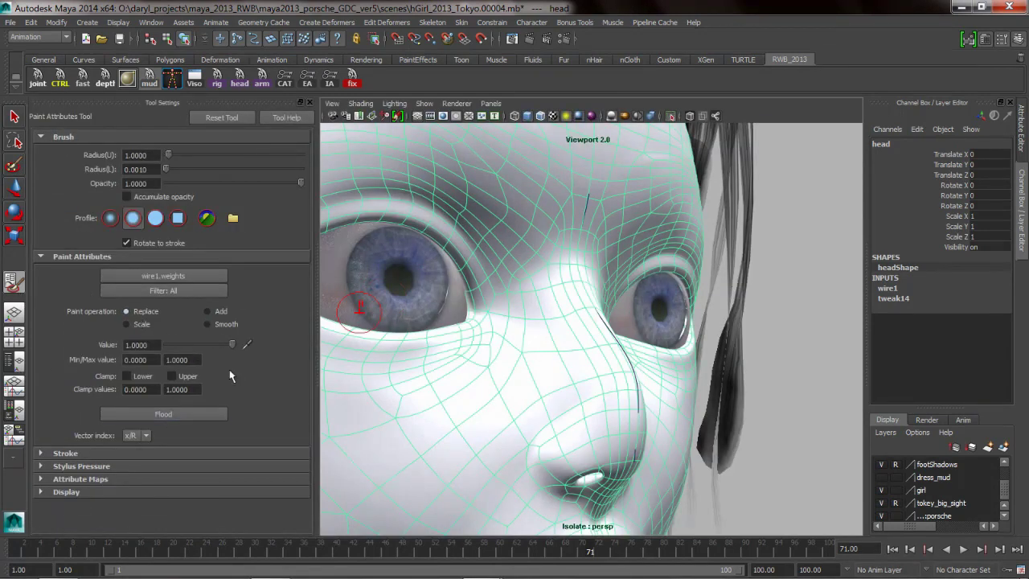
pyautogui.moveTo(241, 346); pyautogui.dragTo(157, 354)
pyautogui.click(148, 414)
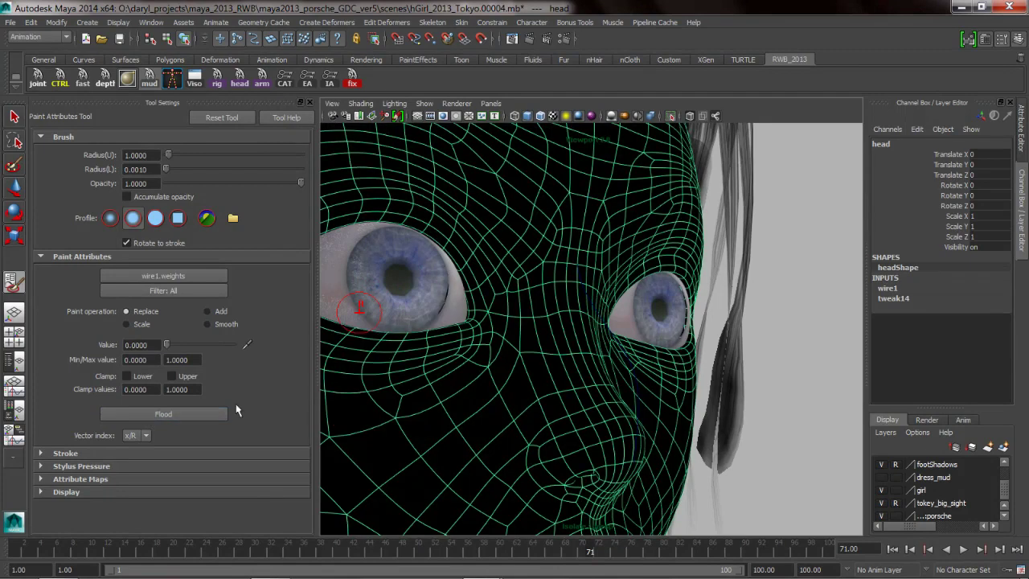
# - Paint wire1 weights of 1 over the side of the nose and inner cheek, and flood the head with the Smooth operation
pyautogui.moveTo(169, 347); pyautogui.dragTo(274, 352)
pyautogui.moveTo(552, 367)
pyautogui.mouseDown()
pyautogui.moveTo(518, 313)
pyautogui.moveTo(537, 385)
pyautogui.moveTo(489, 328)
pyautogui.moveTo(500, 401)
pyautogui.moveTo(563, 434)
pyautogui.moveTo(522, 402)
pyautogui.moveTo(462, 414)
pyautogui.moveTo(472, 412)
pyautogui.moveTo(466, 374)
pyautogui.moveTo(434, 366)
pyautogui.mouseUp()
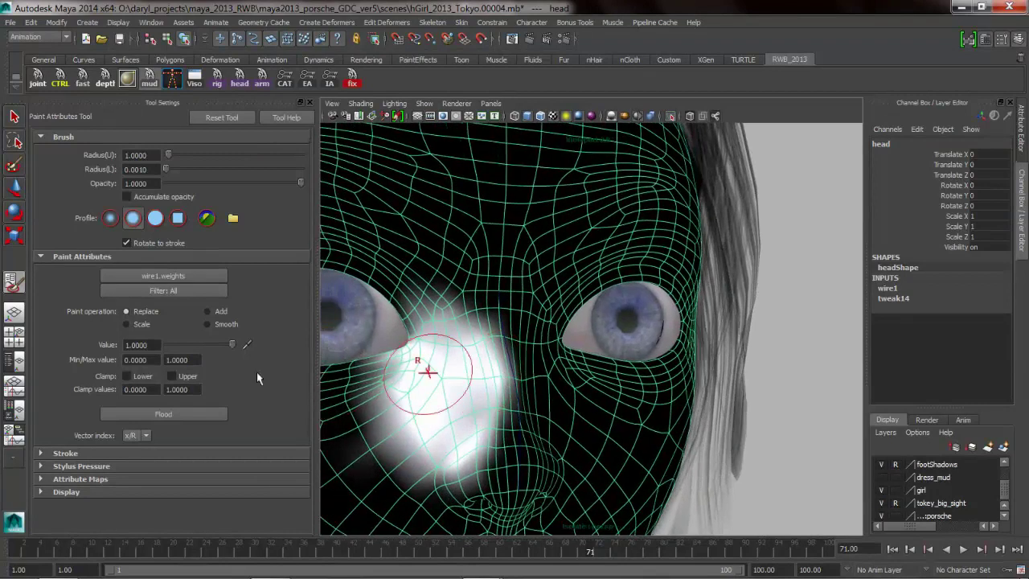
pyautogui.click(207, 324)
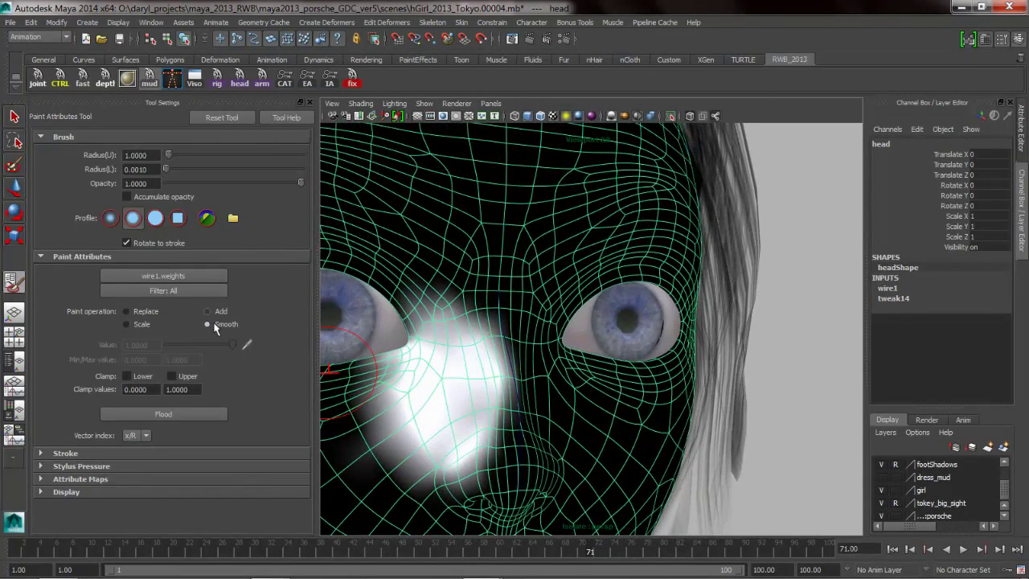
pyautogui.click(184, 418)
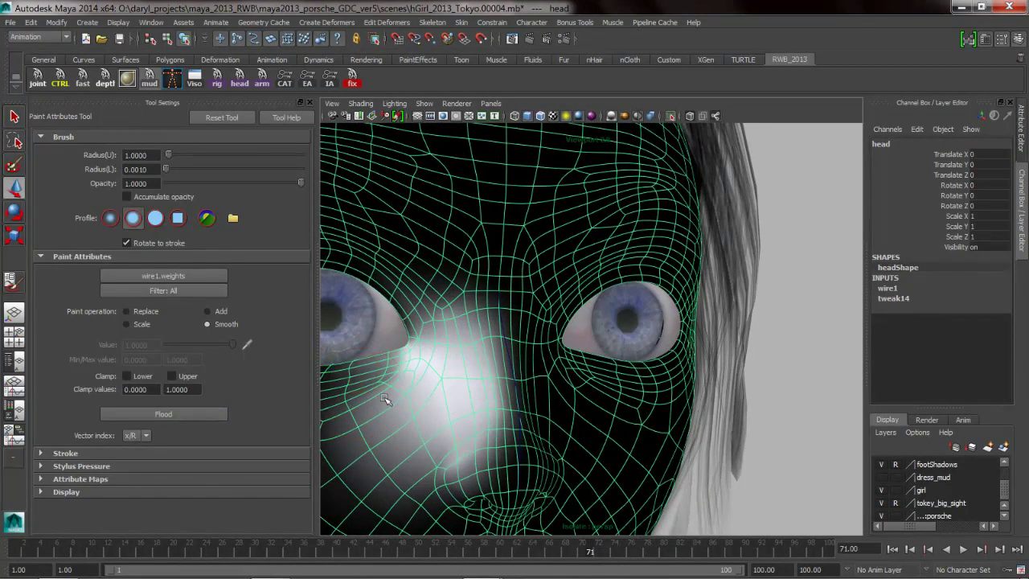
# - Leave weight painting for the Move tool, deselect the head and select the nose-bridge curve in side view
pyautogui.press('w')
pyautogui.moveTo(502, 229); pyautogui.dragTo(555, 209, button='right')
pyautogui.click(793, 278)
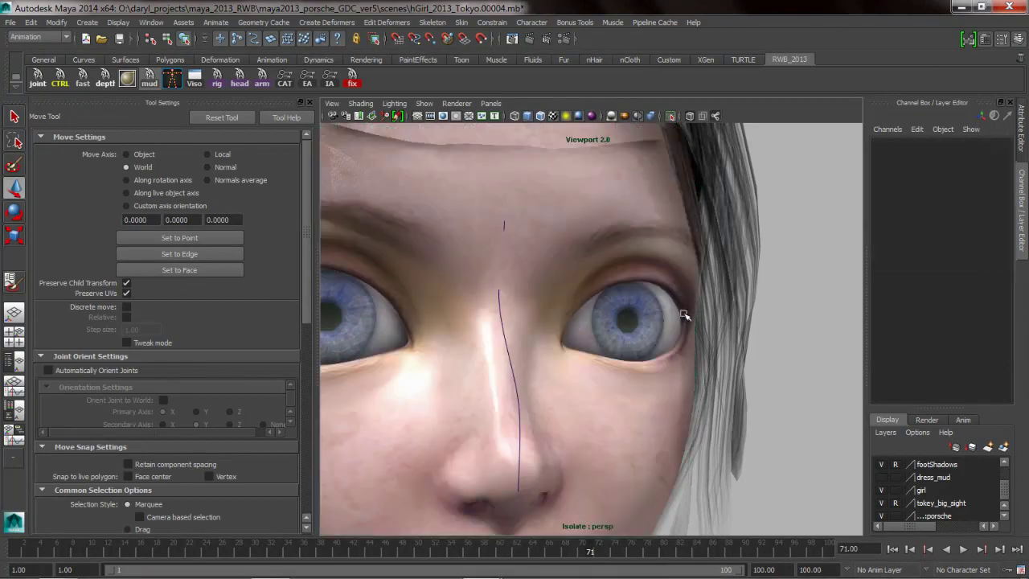
pyautogui.keyDown('alt'); pyautogui.moveTo(684, 316); pyautogui.dragTo(703, 314); pyautogui.keyUp('alt')
pyautogui.keyDown('alt'); pyautogui.moveTo(703, 319); pyautogui.dragTo(564, 324, button='right'); pyautogui.keyUp('alt')
pyautogui.keyDown('alt'); pyautogui.moveTo(562, 323); pyautogui.dragTo(693, 368); pyautogui.keyUp('alt')
pyautogui.click(695, 368)
pyautogui.keyDown('alt'); pyautogui.moveTo(693, 369); pyautogui.dragTo(748, 371, button='right'); pyautogui.keyUp('alt')
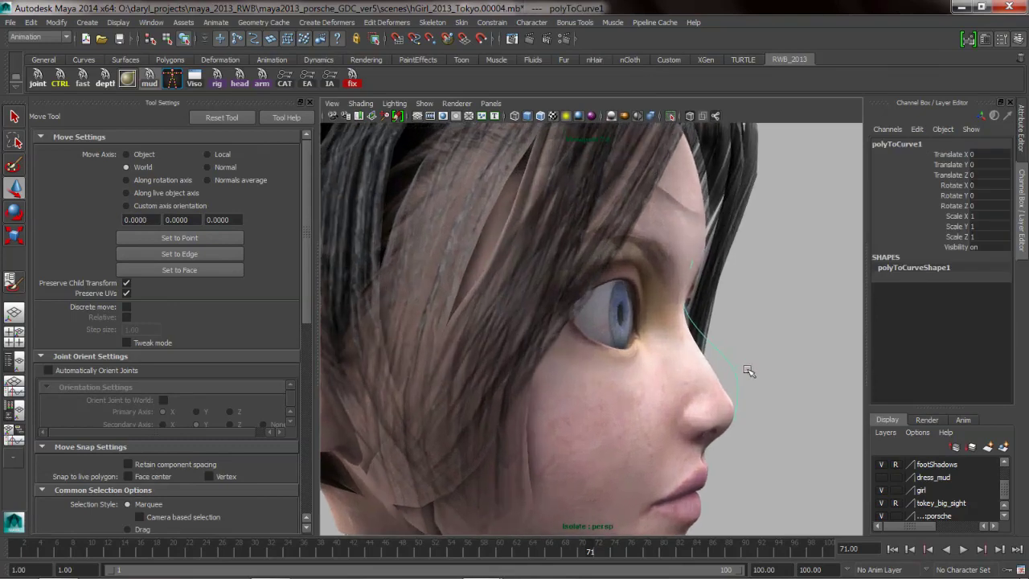
# - Show the curve's control vertices, select cv[3] and move it slightly up and forward
pyautogui.moveTo(720, 360); pyautogui.dragTo(668, 318, button='right')
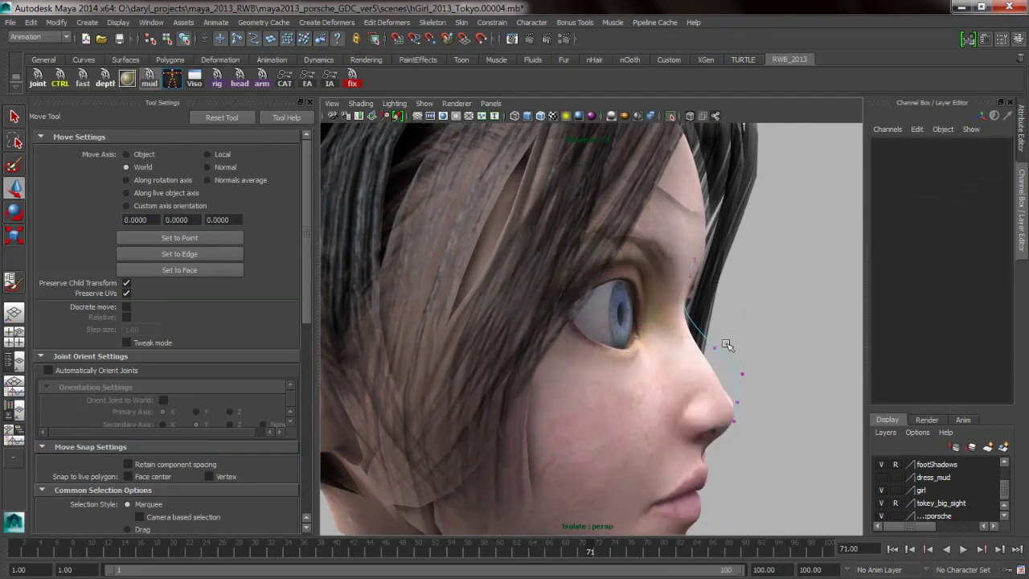
pyautogui.click(713, 347)
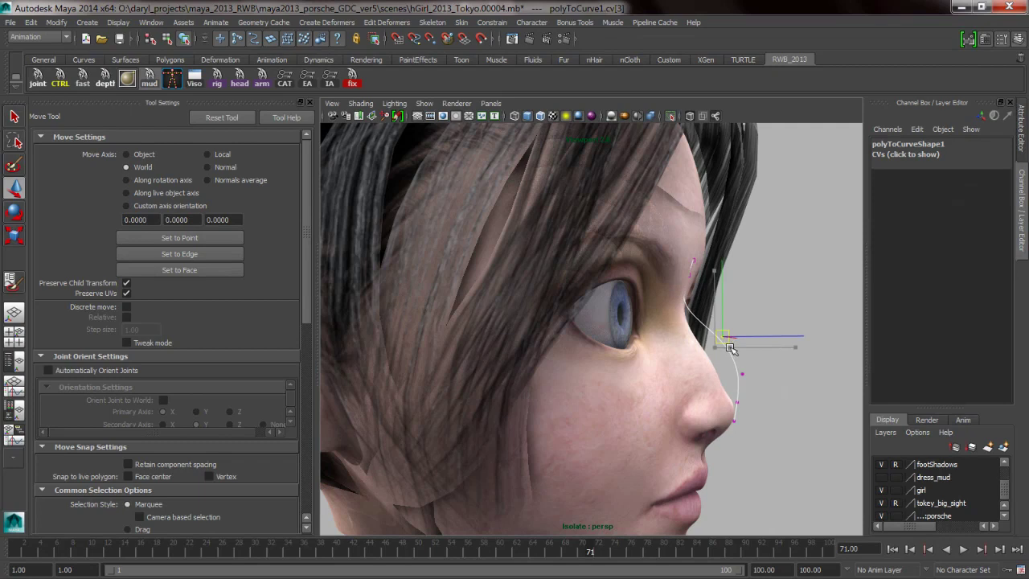
pyautogui.keyDown('alt'); pyautogui.moveTo(712, 344); pyautogui.dragTo(667, 352); pyautogui.keyUp('alt')
pyautogui.keyDown('alt'); pyautogui.moveTo(694, 349); pyautogui.dragTo(548, 350, button='right'); pyautogui.keyUp('alt')
pyautogui.keyDown('alt'); pyautogui.moveTo(611, 358); pyautogui.dragTo(561, 351); pyautogui.keyUp('alt')
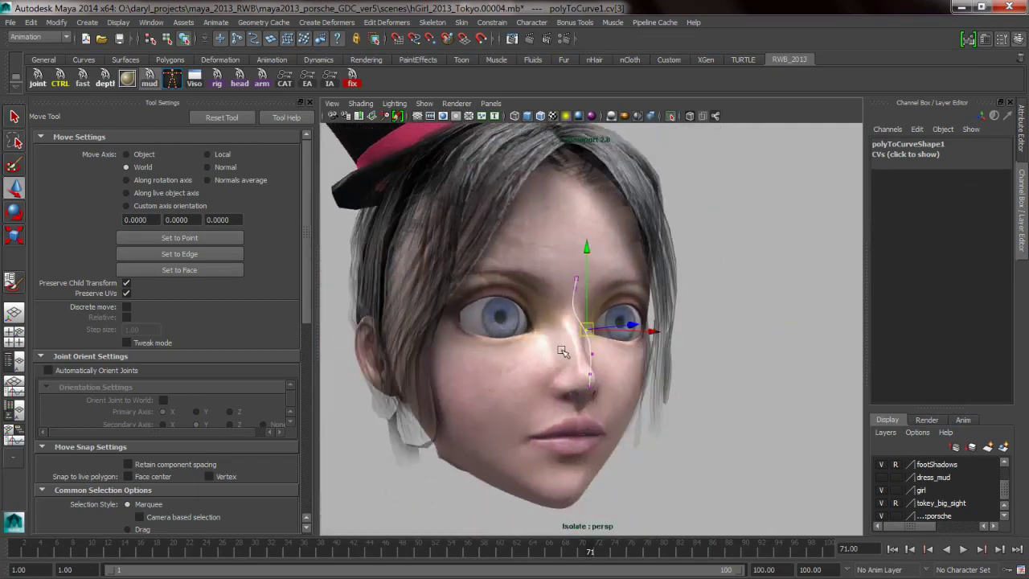
# - Deselect the control vertex and examine the deformed nose on the whole head
pyautogui.moveTo(560, 349); pyautogui.dragTo(632, 270, button='right')
pyautogui.keyDown('alt'); pyautogui.moveTo(731, 322); pyautogui.dragTo(677, 307, button='right'); pyautogui.keyUp('alt')
pyautogui.keyDown('alt'); pyautogui.moveTo(677, 306); pyautogui.dragTo(694, 287); pyautogui.keyUp('alt')
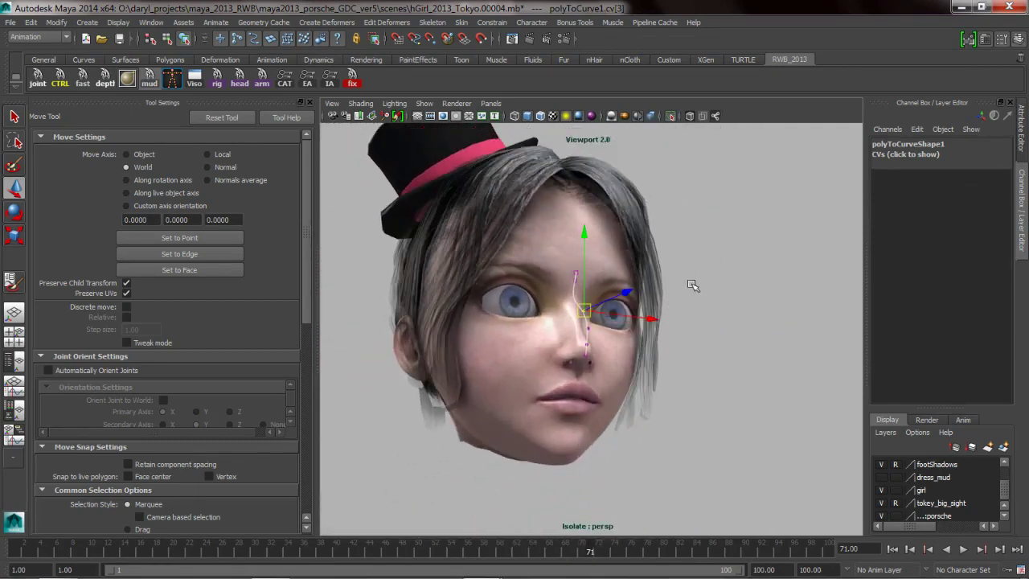
pyautogui.click(694, 287)
pyautogui.keyDown('alt'); pyautogui.moveTo(689, 307); pyautogui.dragTo(684, 316, button='middle'); pyautogui.keyUp('alt')
pyautogui.keyDown('alt'); pyautogui.moveTo(684, 316); pyautogui.dragTo(683, 330); pyautogui.keyUp('alt')
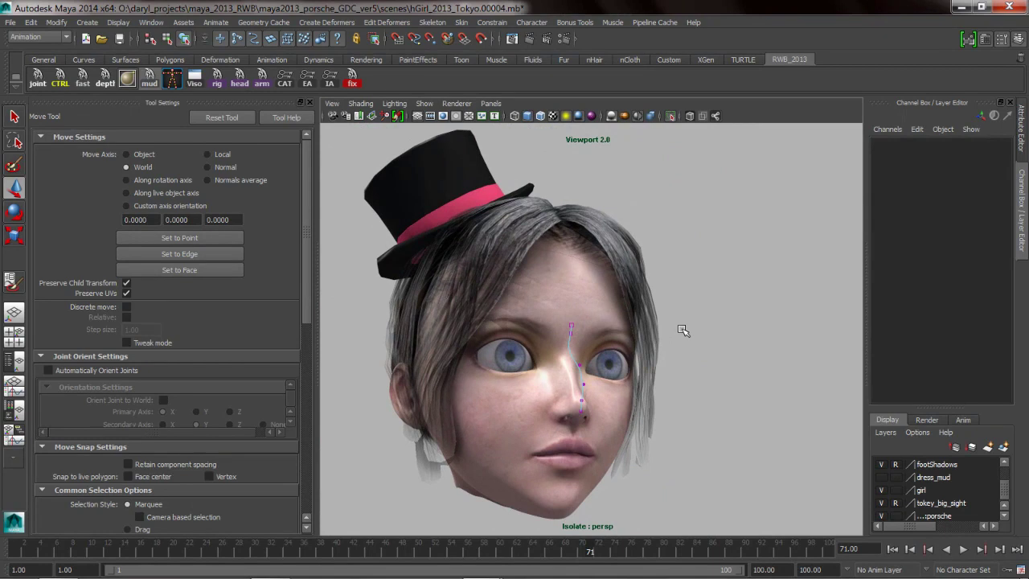